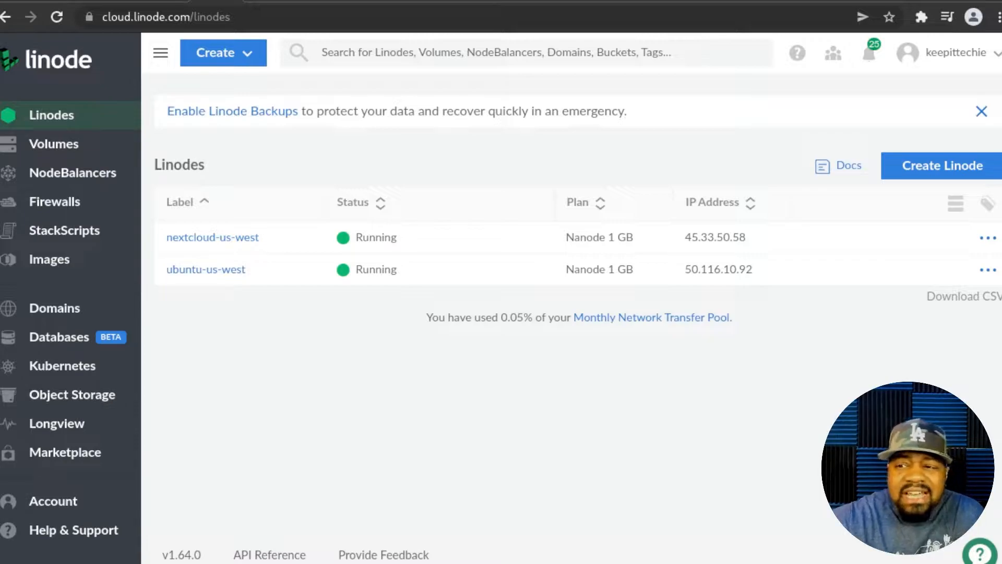
# - Go to the Databases section in the Cloud Manager sidebar
pyautogui.click(42, 341)
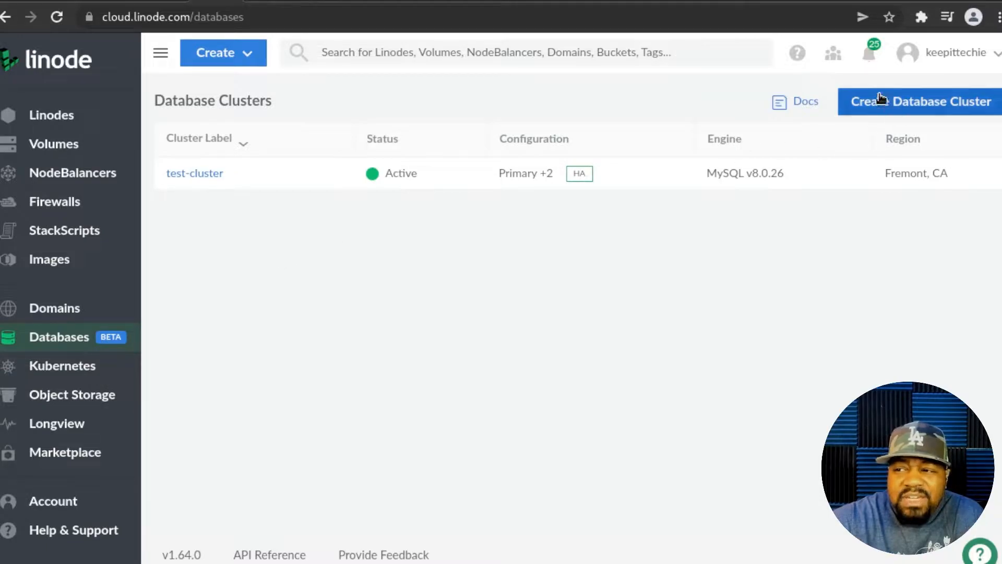
# - Open the Create Database Cluster form and view the offered database engines
pyautogui.click(917, 105)
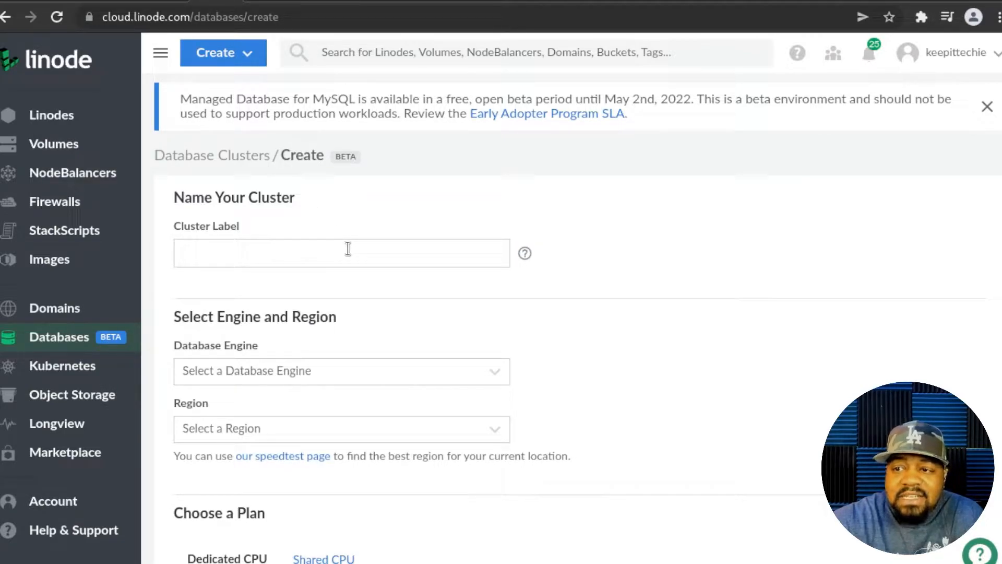
pyautogui.click(501, 381)
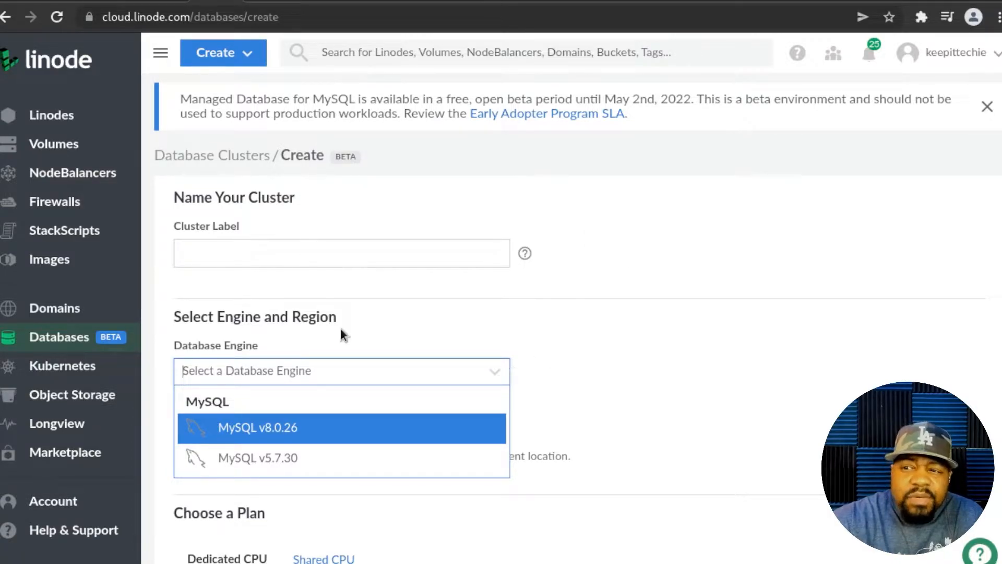
# - Label the new cluster test-cluster and select MySQL v8.0.26 as its engine
pyautogui.click(298, 258)
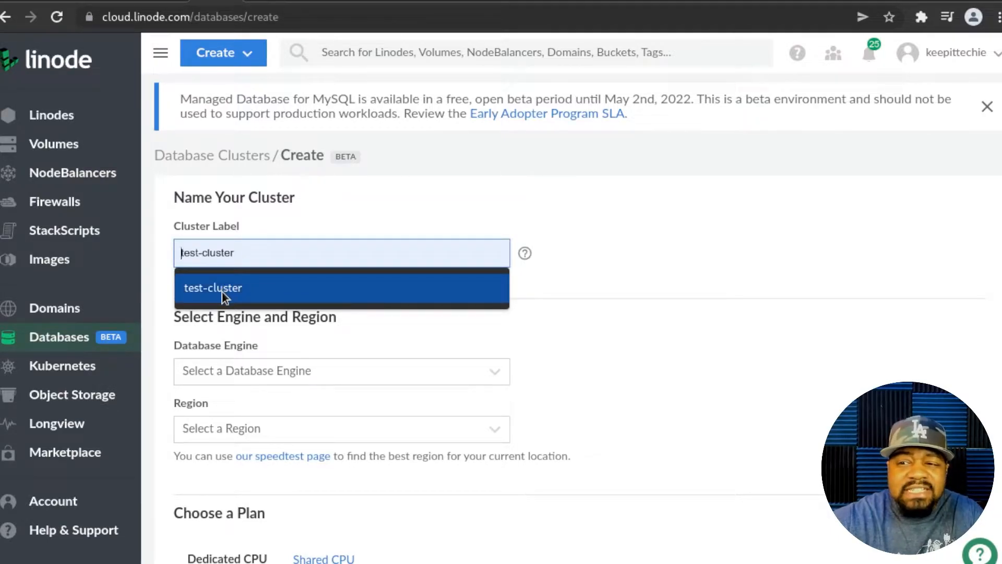
pyautogui.click(253, 289)
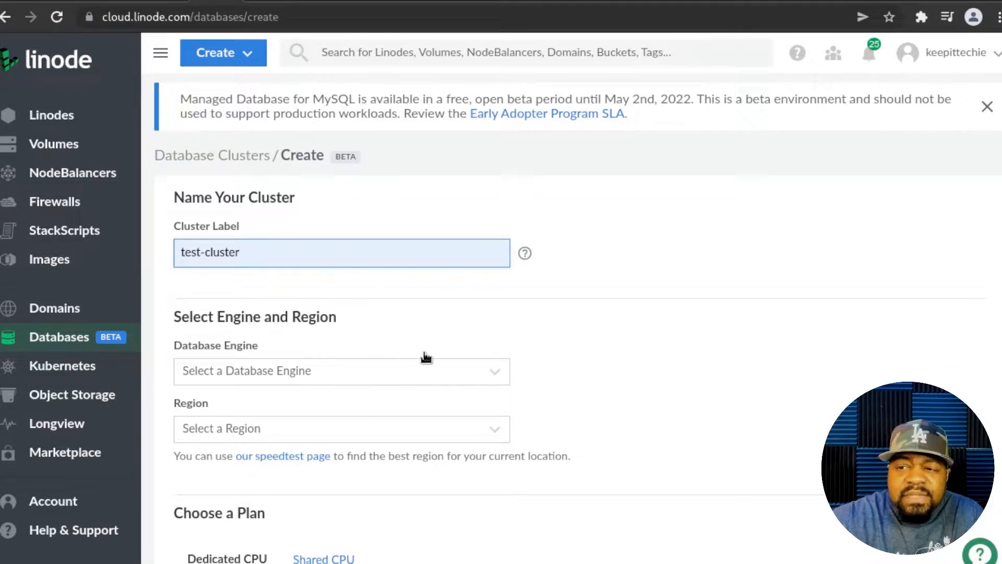
pyautogui.click(497, 372)
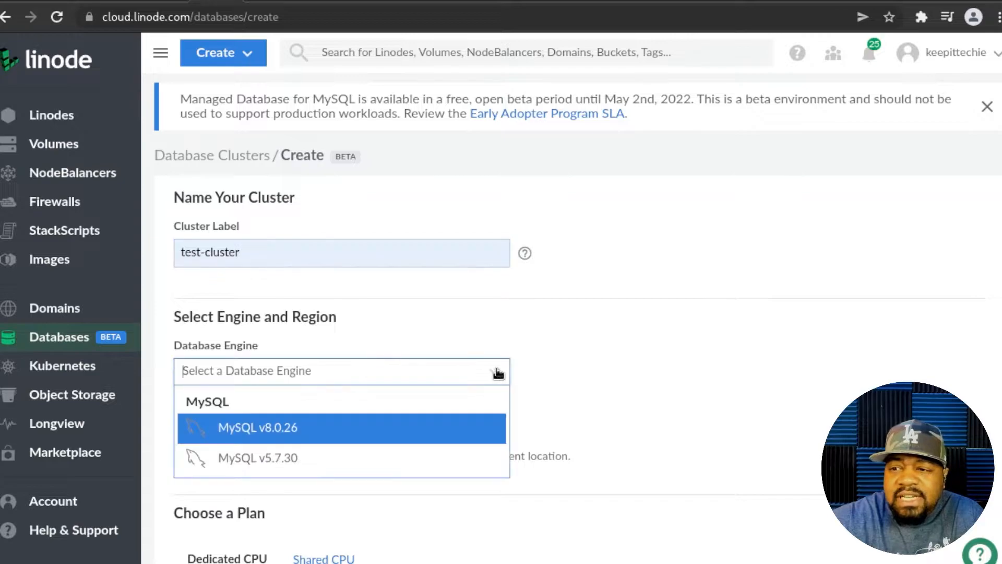
pyautogui.click(307, 437)
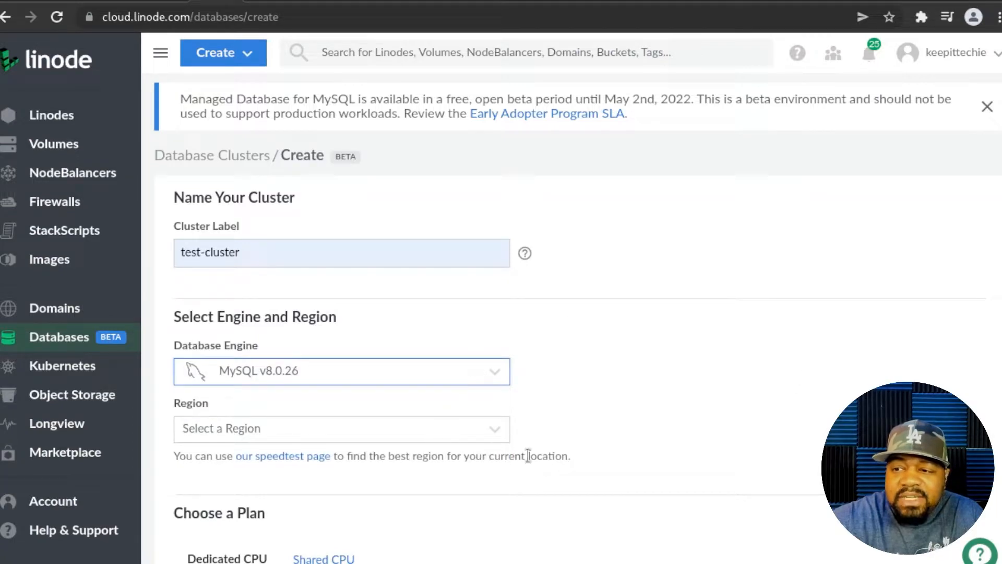
pyautogui.click(496, 434)
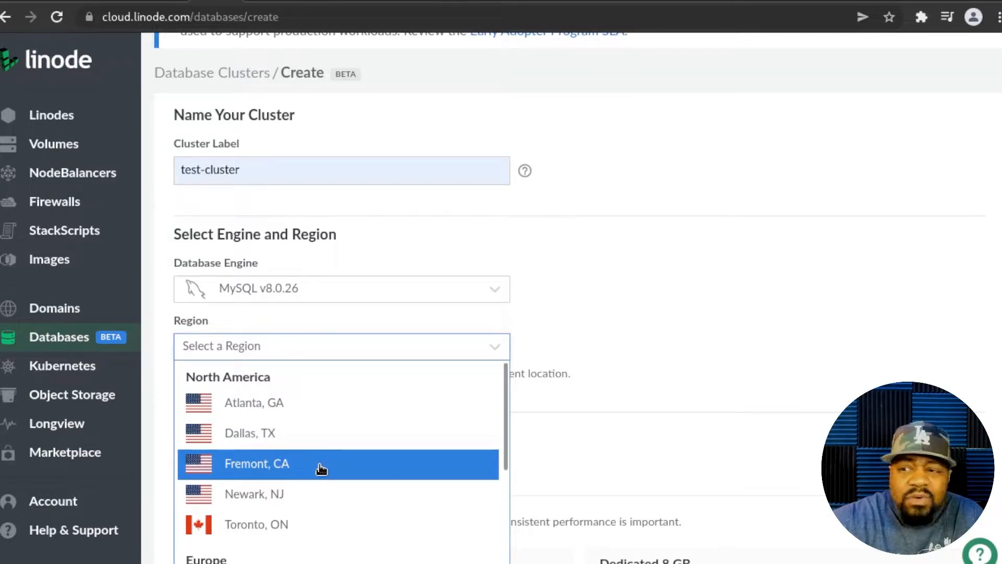
# - Set the region to Fremont, CA and pick the Dedicated 4 GB plan
pyautogui.click(299, 471)
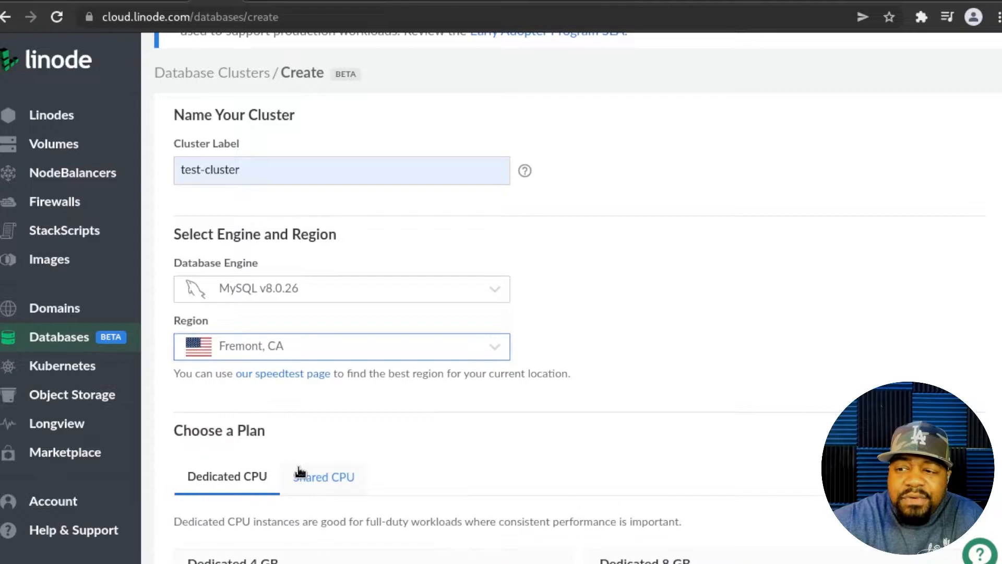
pyautogui.scroll(-3, 626, 321)
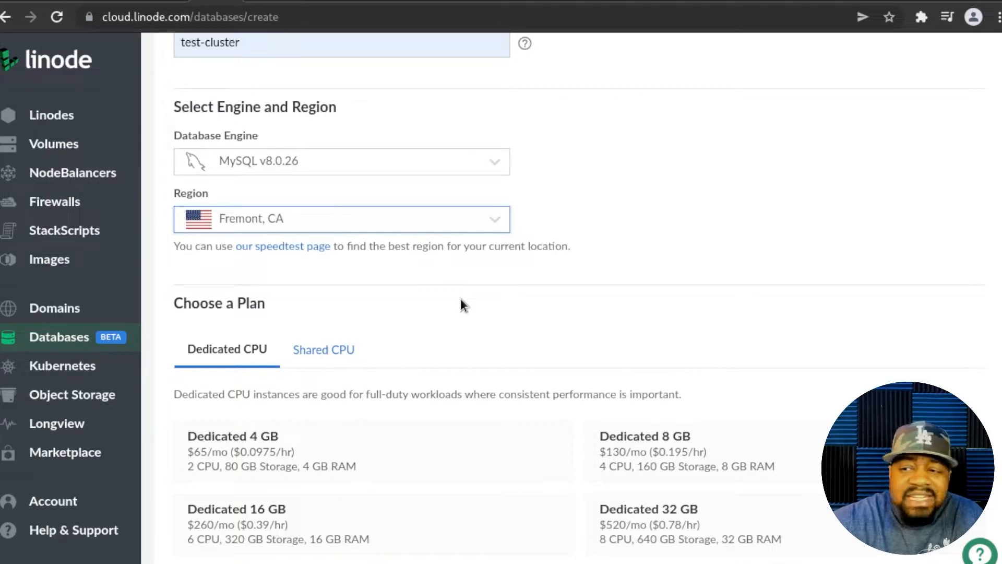
pyautogui.scroll(-3, 448, 296)
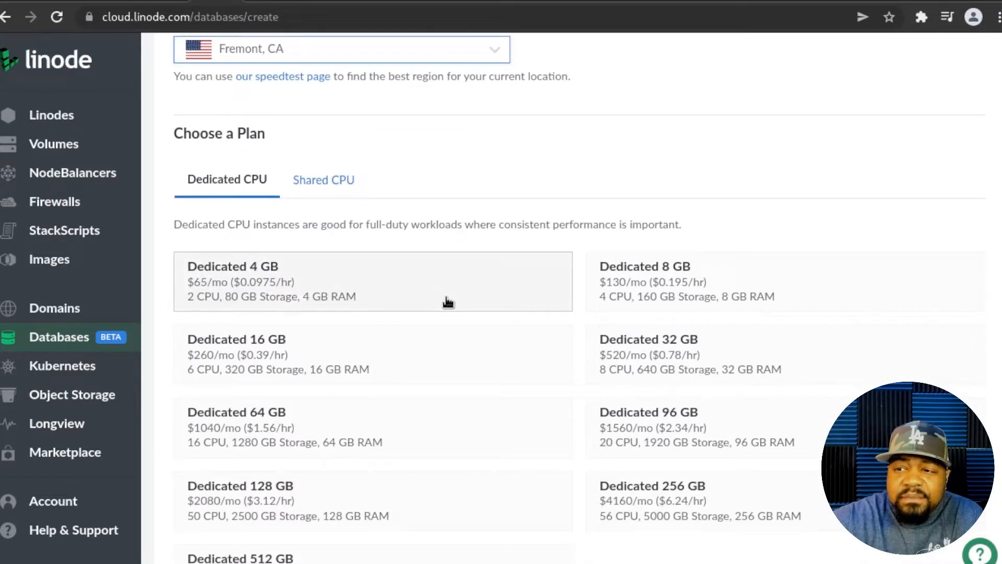
pyautogui.click(297, 284)
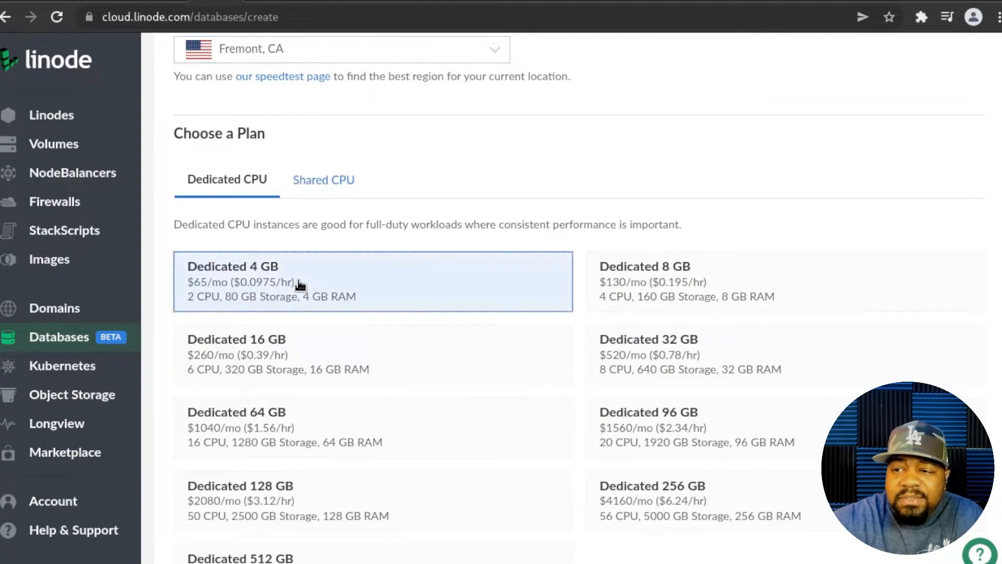
pyautogui.scroll(-7, 504, 188)
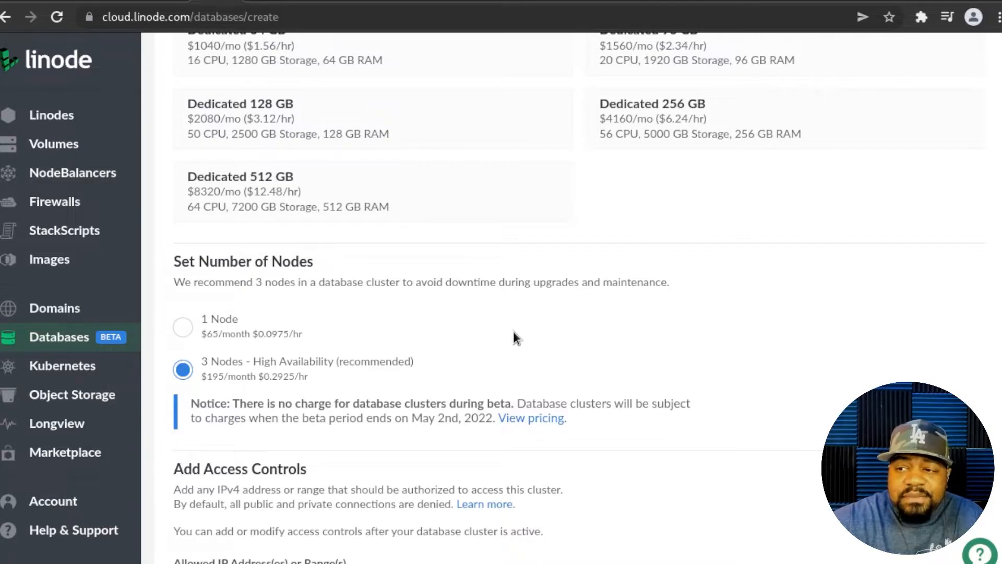
pyautogui.scroll(-3, 513, 338)
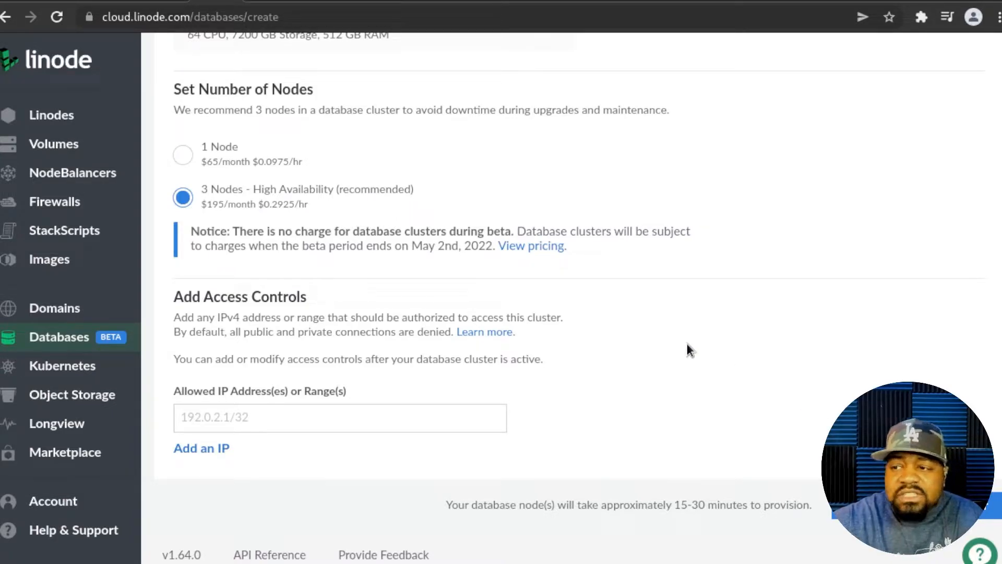
pyautogui.scroll(15, 691, 350)
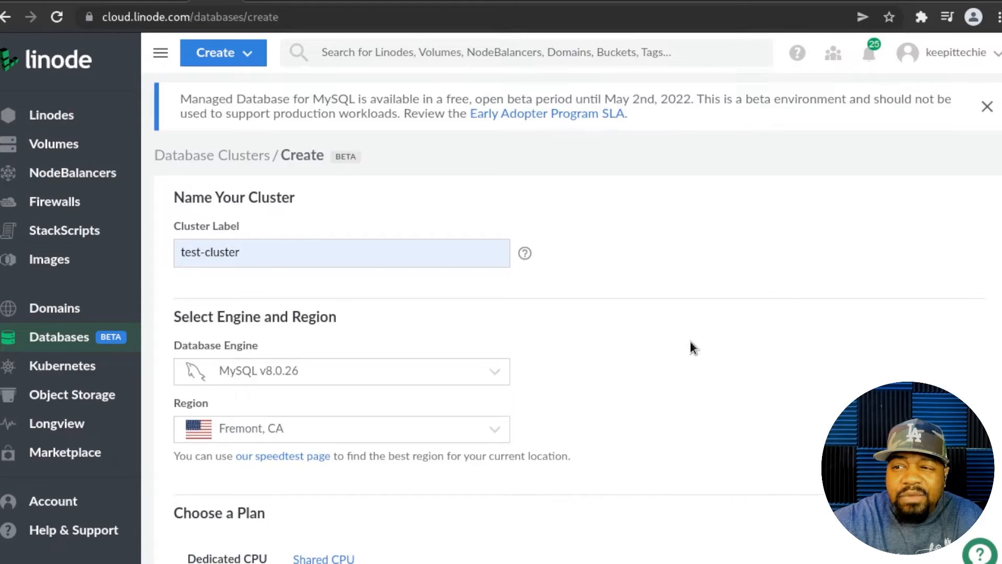
# - Return to the database clusters list and open test-cluster's summary page
pyautogui.click(52, 336)
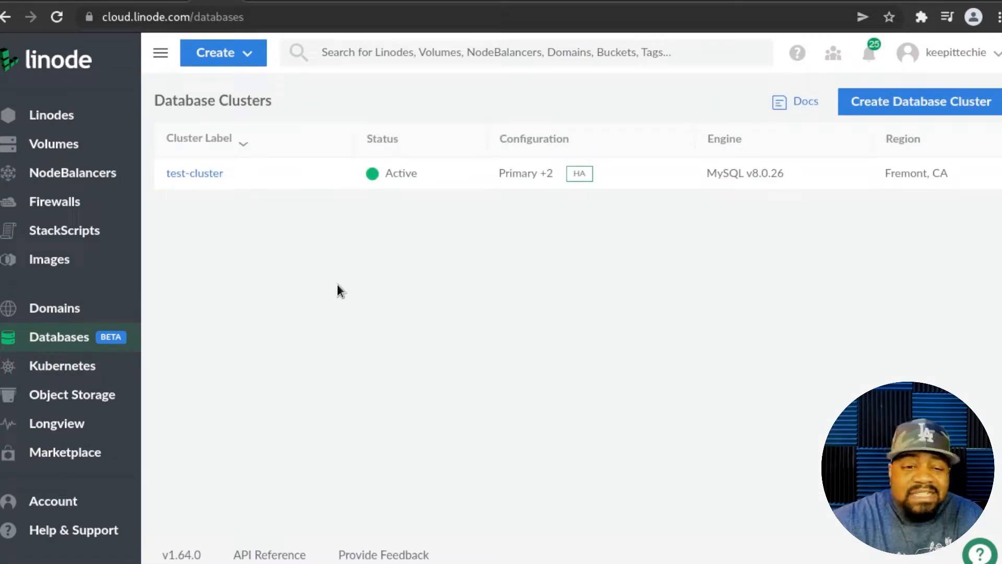
pyautogui.click(180, 174)
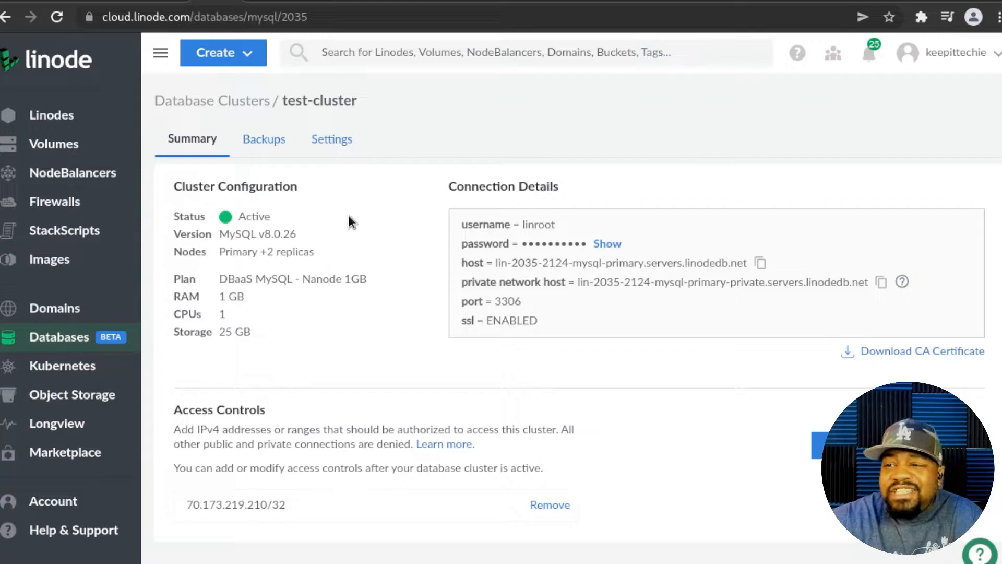
pyautogui.click(262, 141)
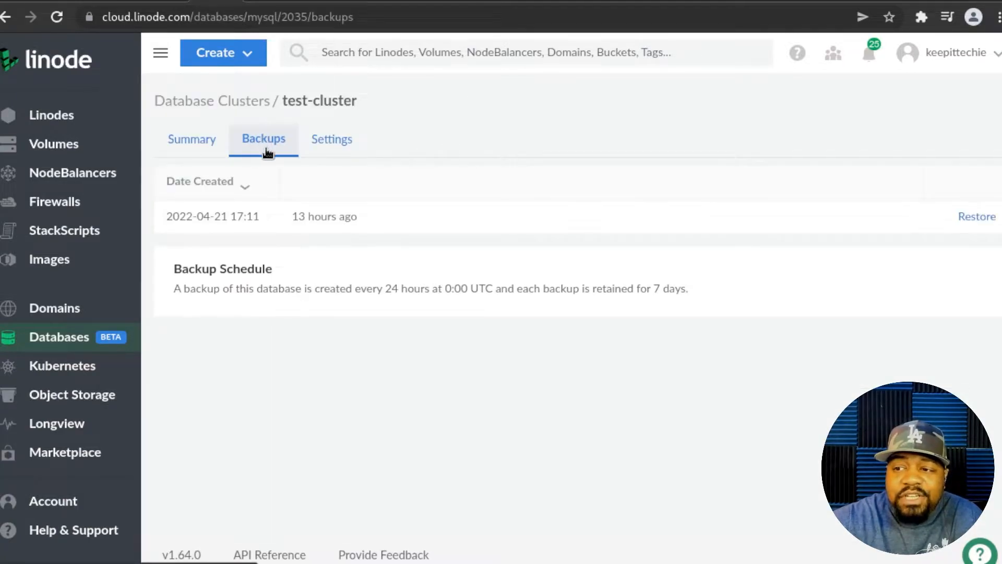
pyautogui.click(329, 146)
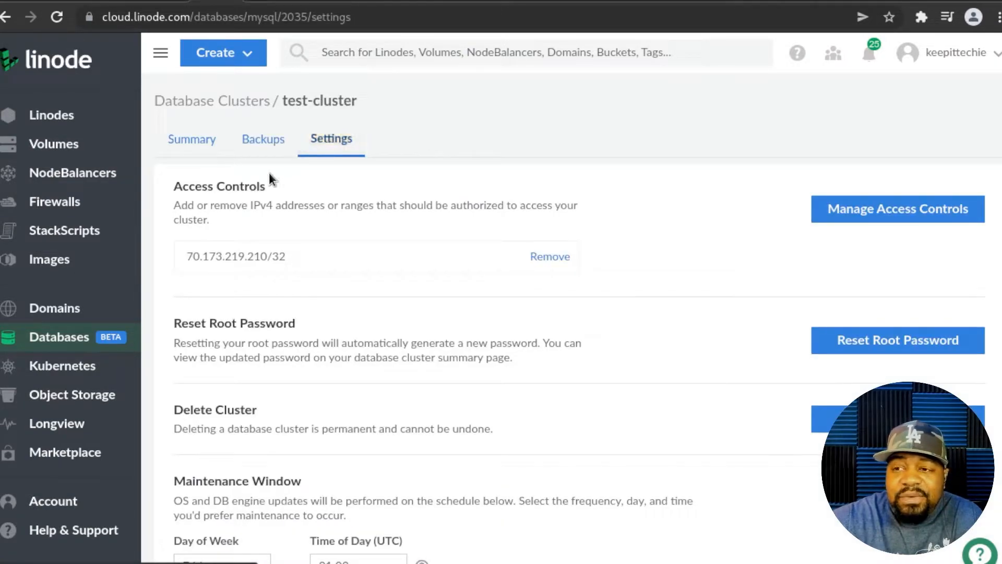
pyautogui.scroll(-3, 683, 220)
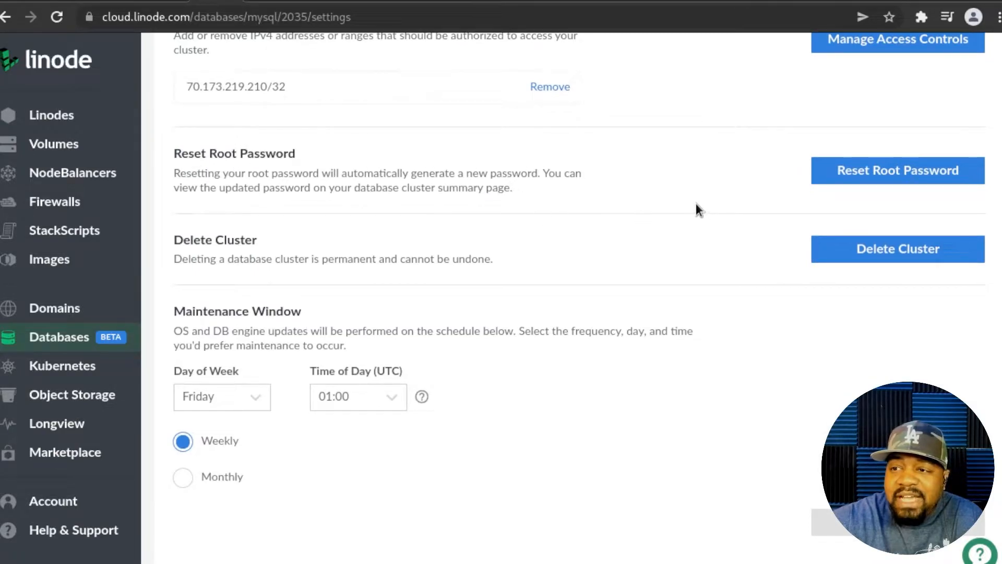
pyautogui.scroll(3, 697, 206)
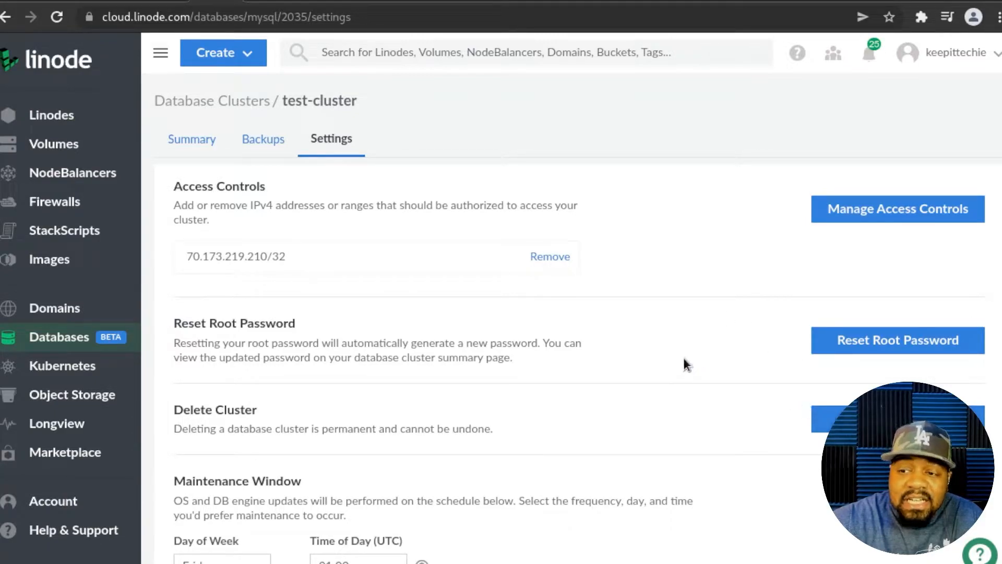
pyautogui.scroll(-2, 688, 340)
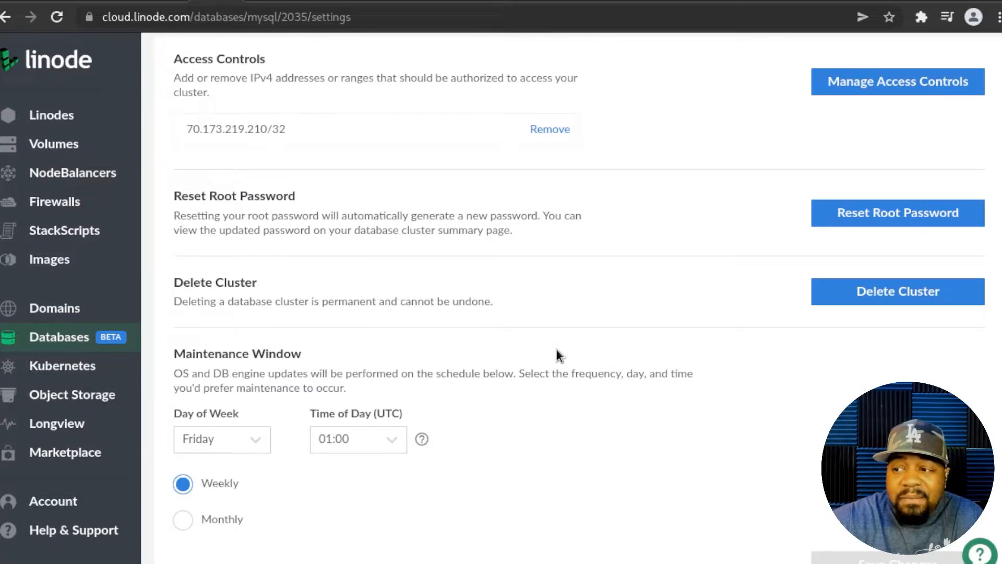
pyautogui.scroll(3, 556, 349)
pyautogui.click(197, 140)
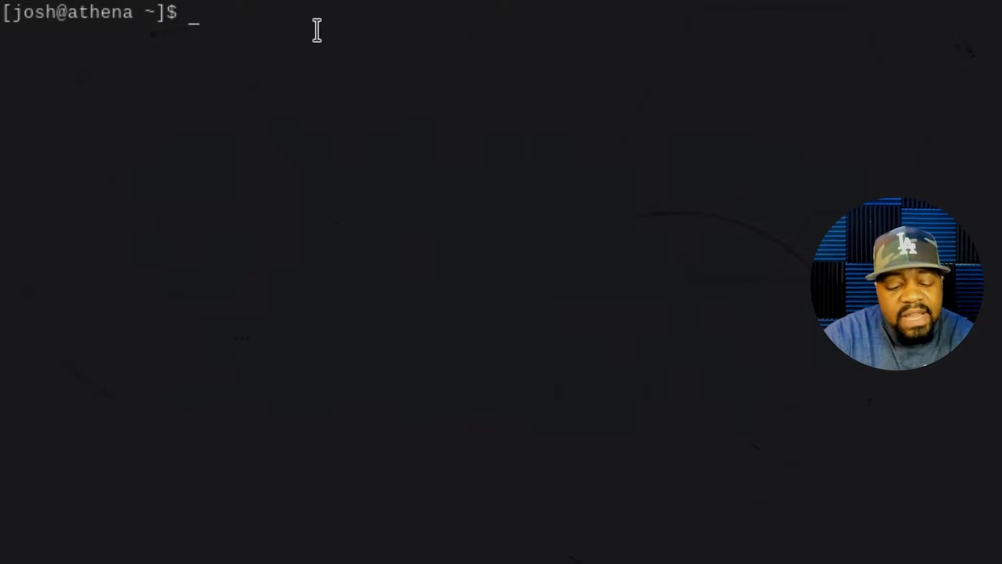
# - Type 'mysql --host=' at the terminal prompt
pyautogui.write('mysql')
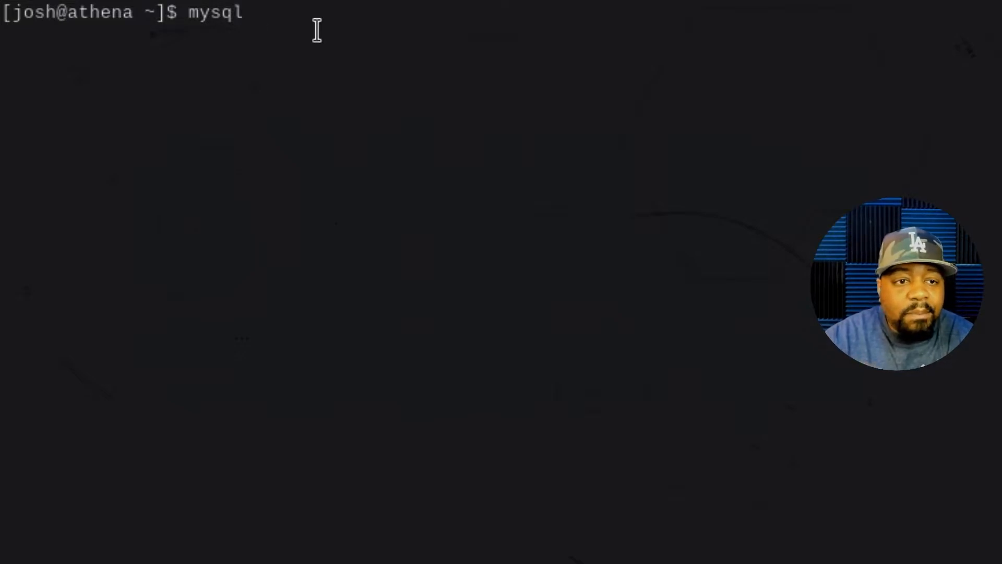
pyautogui.write(' --host')
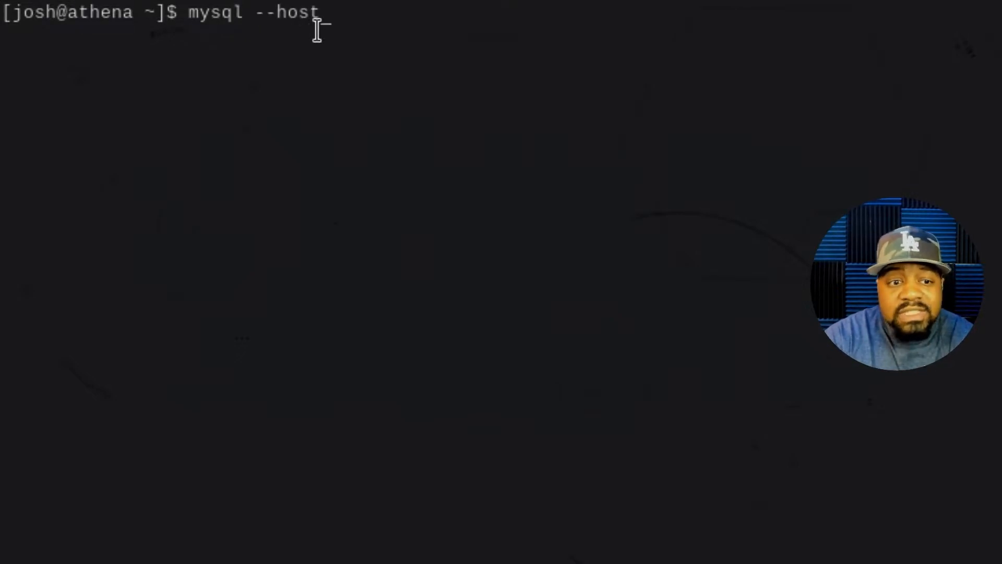
pyautogui.write('=')
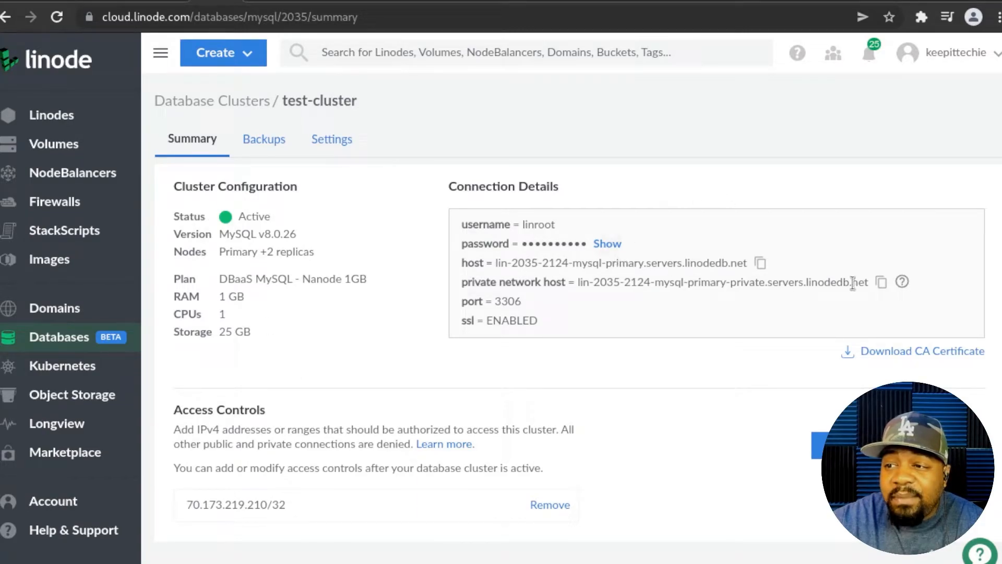
# - Copy test-cluster's primary host address to the clipboard
pyautogui.click(760, 263)
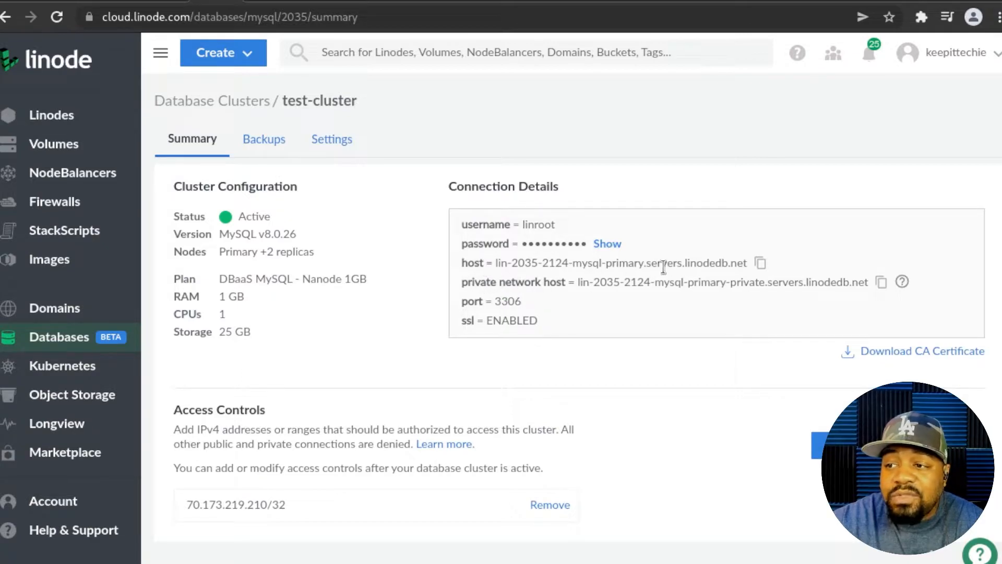
pyautogui.click(761, 266)
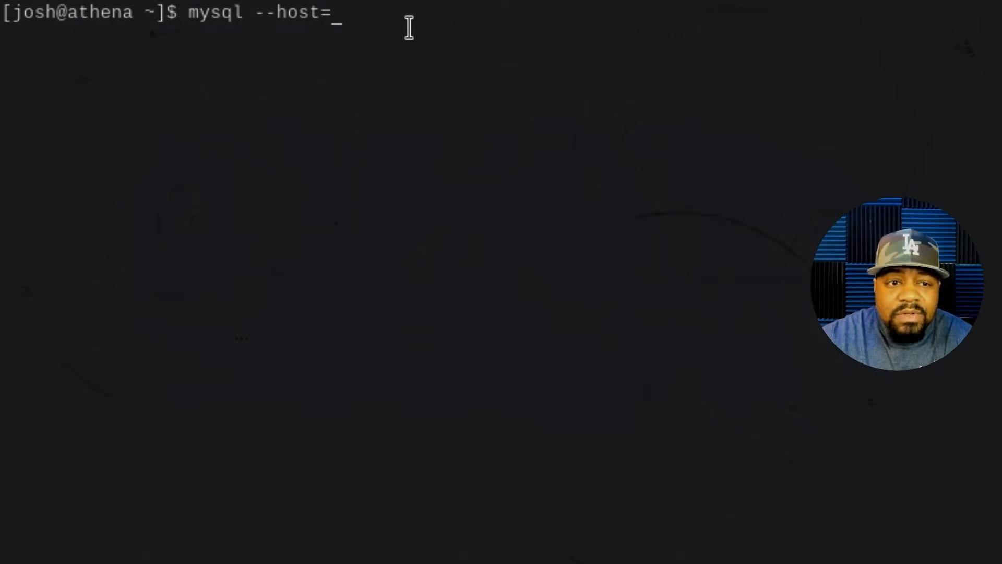
# - Run mysql with the pasted host, --user=linroot, --password and --ssl options
pyautogui.hotkey('ctrl', 'shift', 'v')
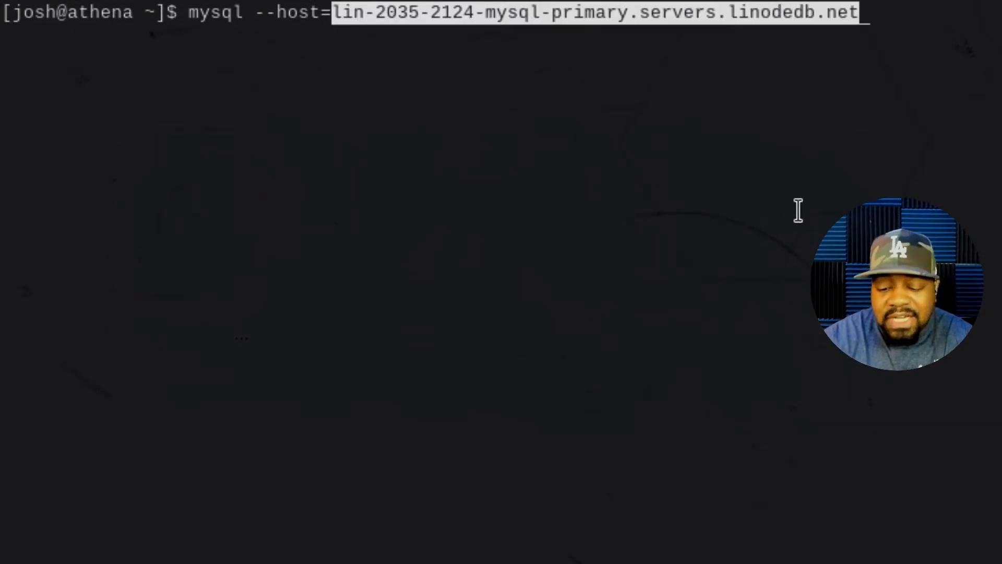
pyautogui.press('Right')
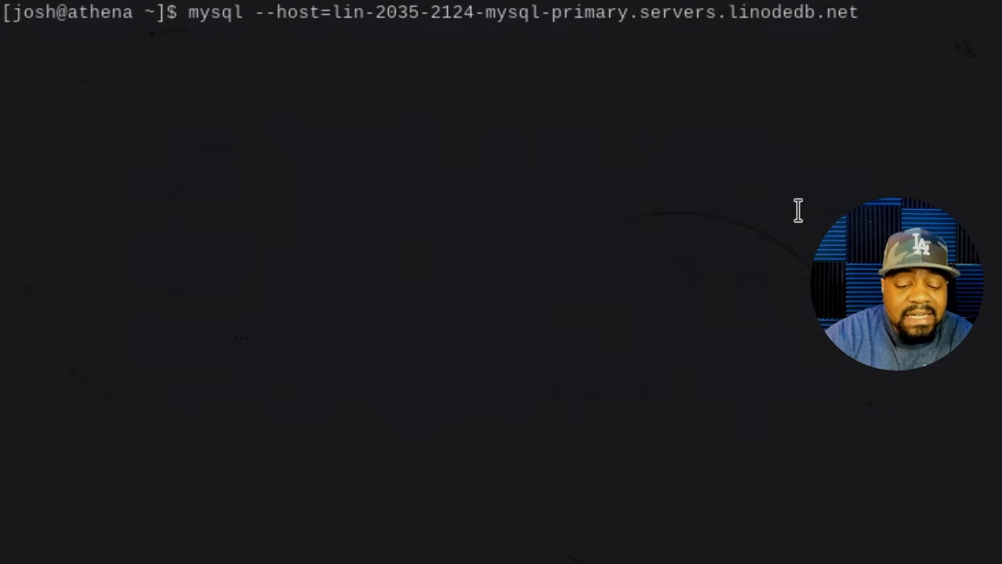
pyautogui.write('--')
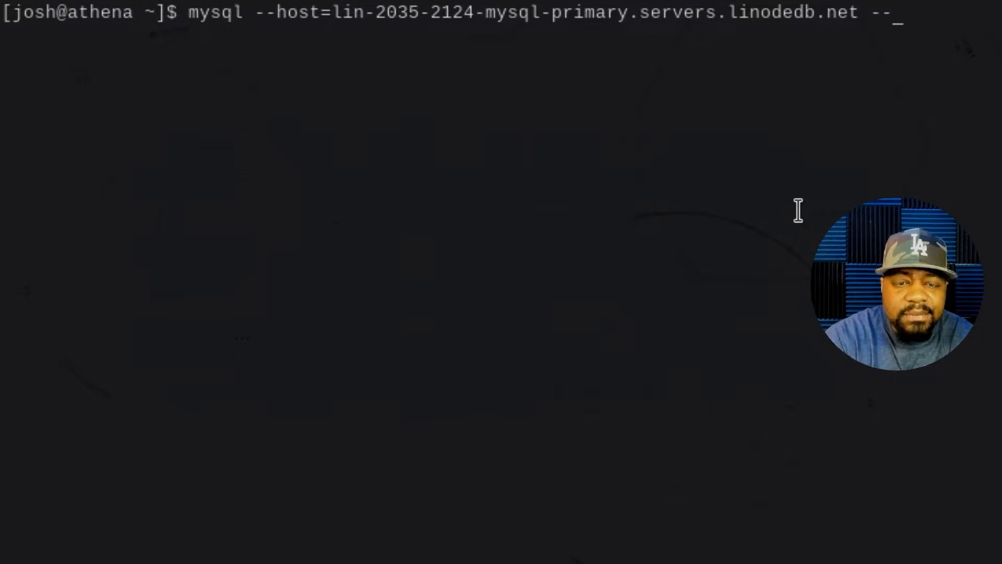
pyautogui.write('user')
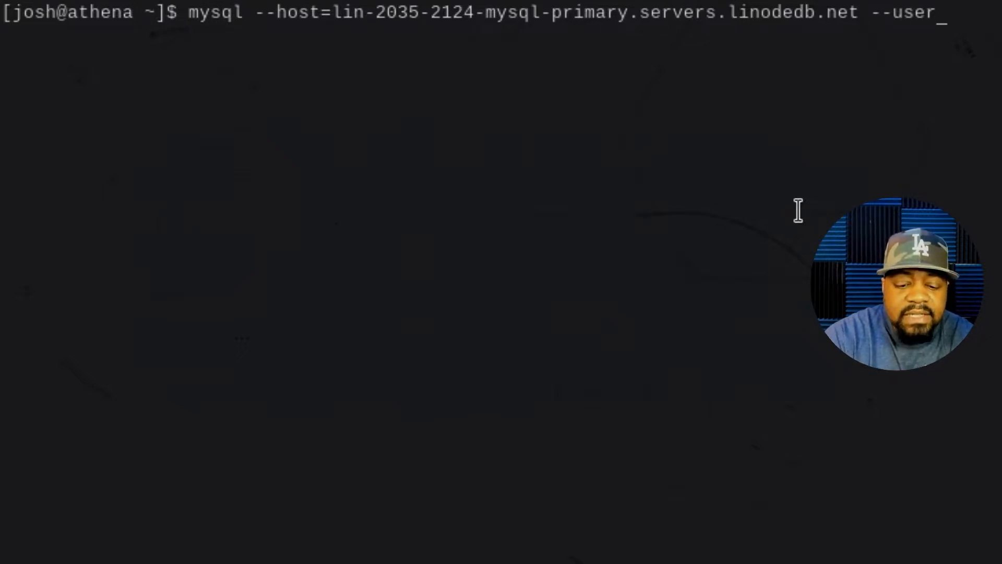
pyautogui.write('=lin')
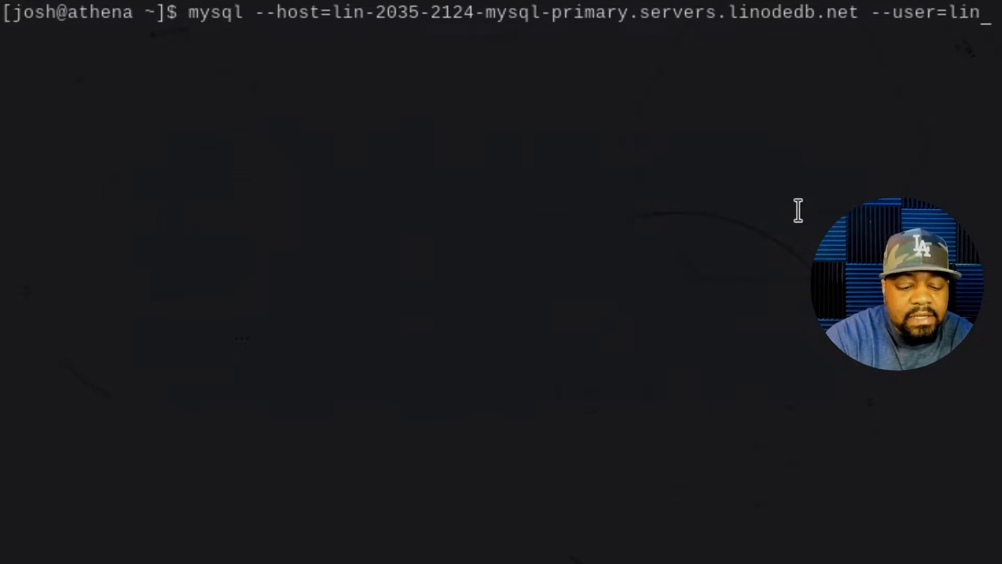
pyautogui.write('root')
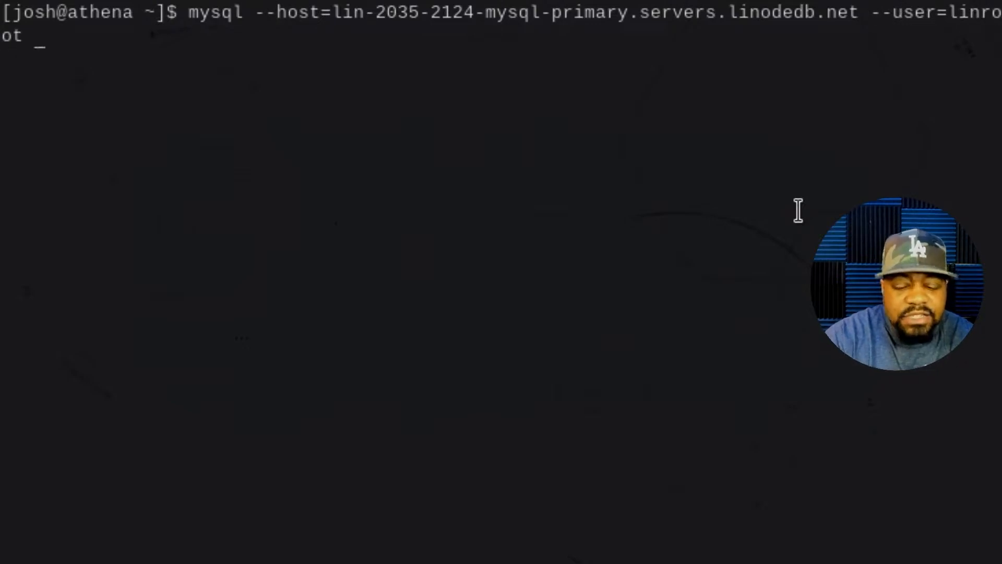
pyautogui.write(' --')
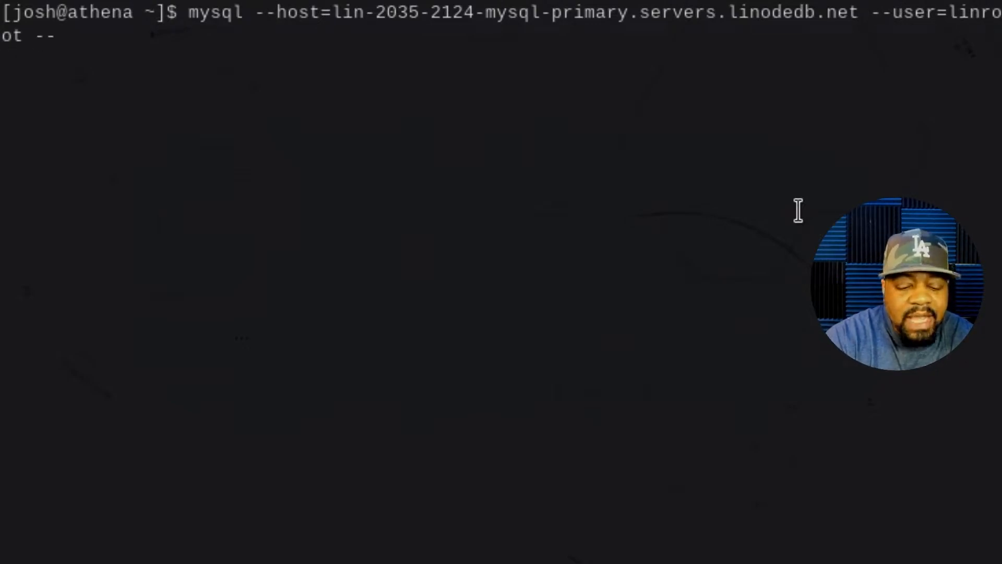
pyautogui.write('password')
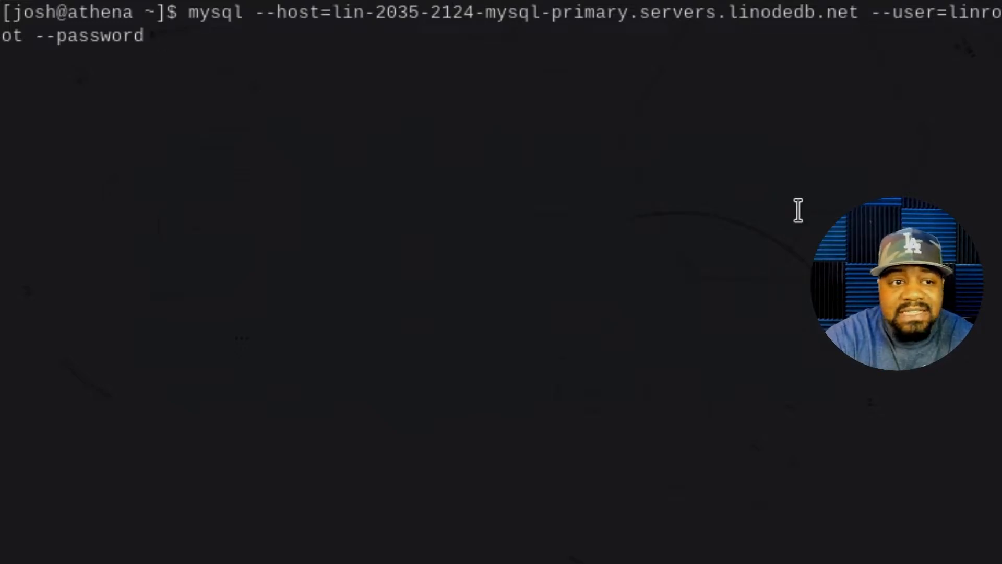
pyautogui.write('ssl')
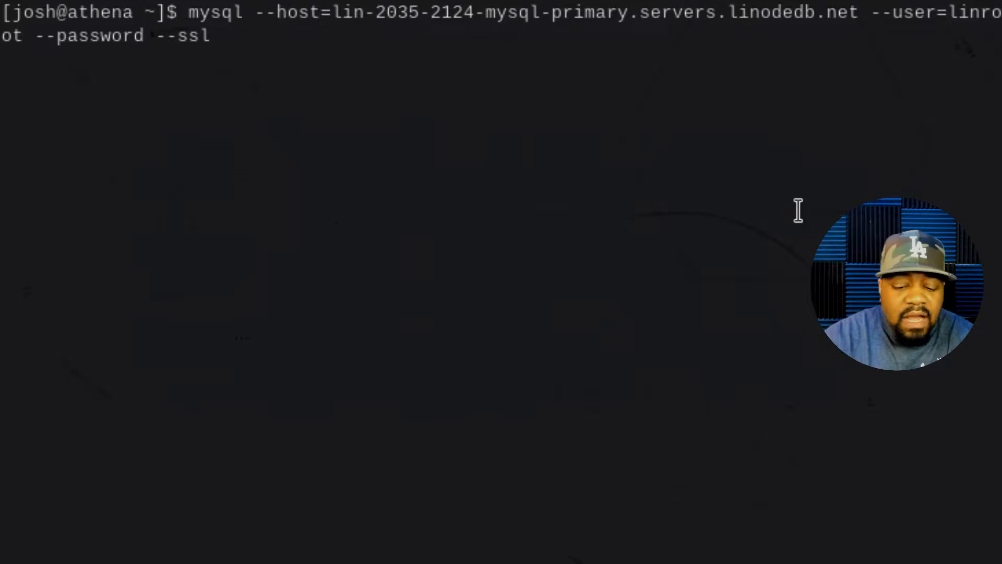
pyautogui.press('Return')
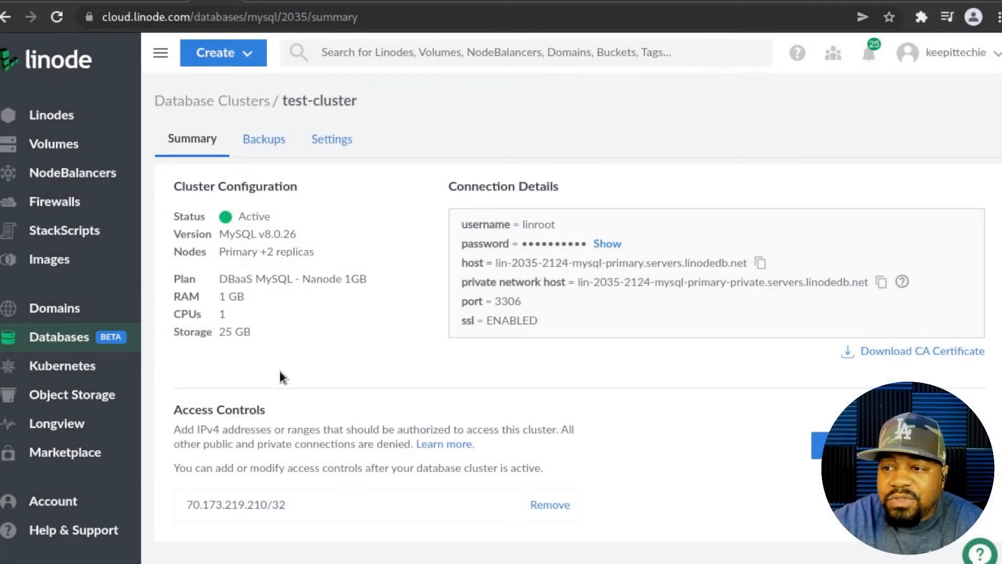
# - Reveal and copy test-cluster's database password
pyautogui.click(606, 244)
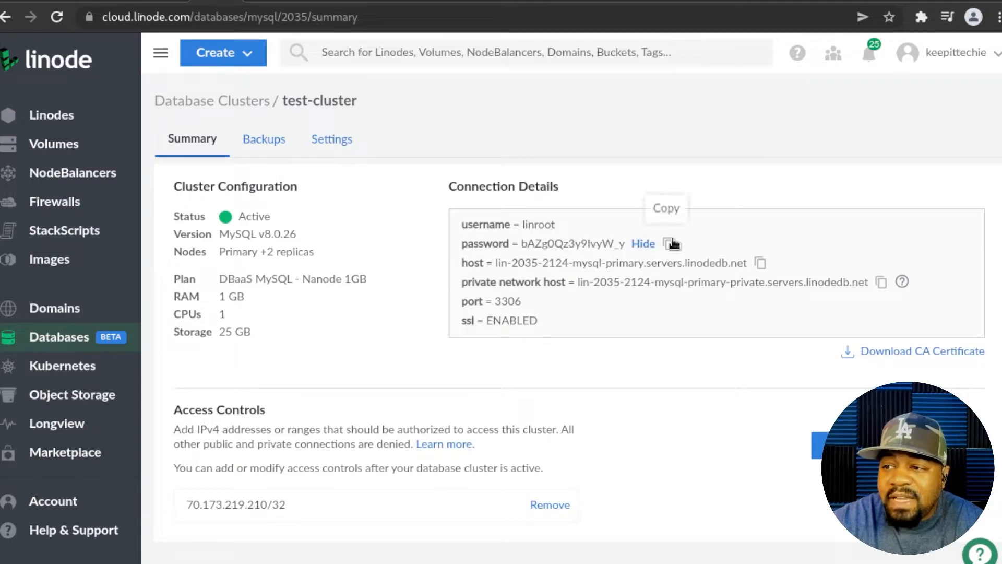
pyautogui.click(669, 244)
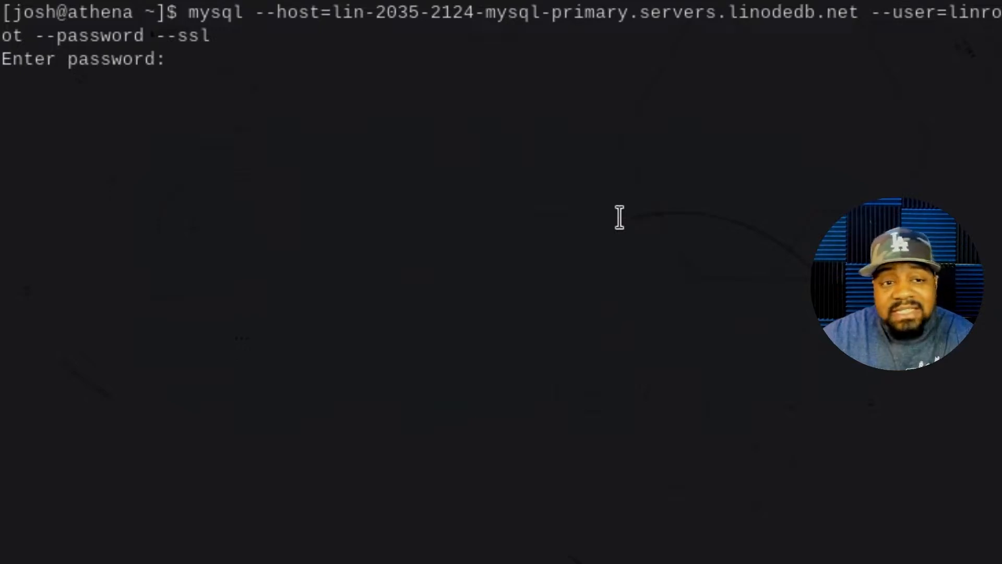
# - Log in with the pasted password, highlight the server version banner, then exit the mysql client
pyautogui.press('Return')
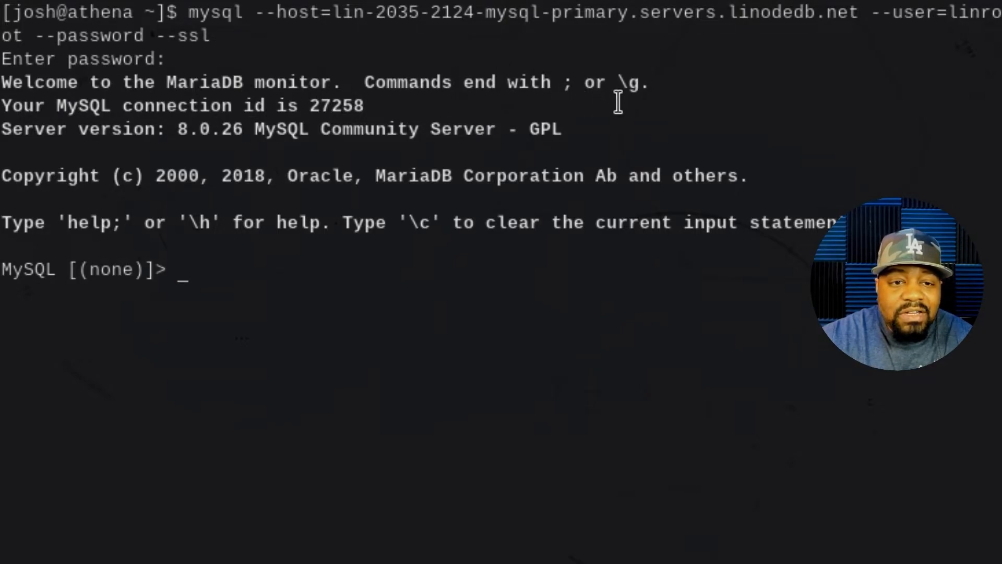
pyautogui.tripleClick(230, 222)
pyautogui.moveTo(231, 201); pyautogui.dragTo(3, 127)
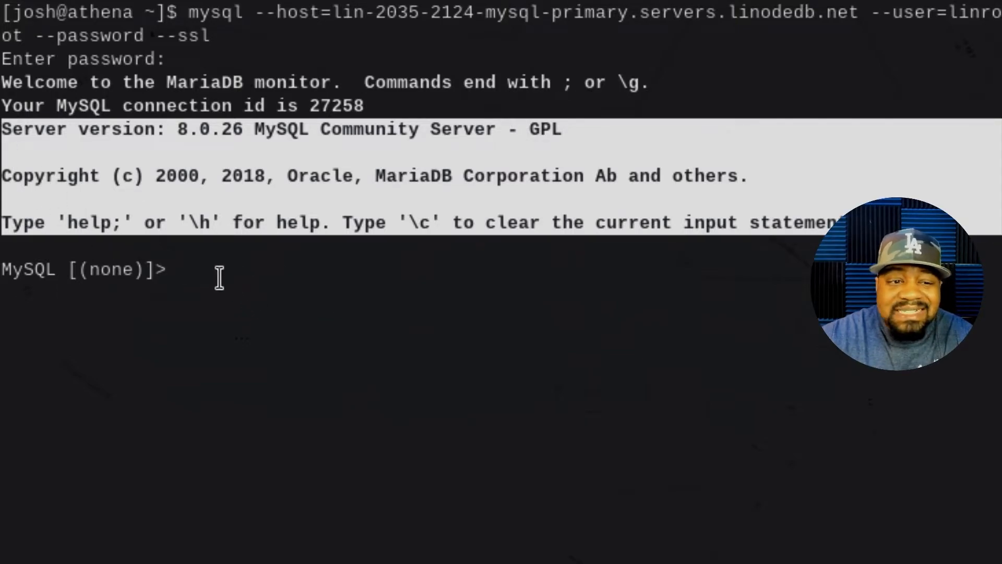
pyautogui.click(216, 277)
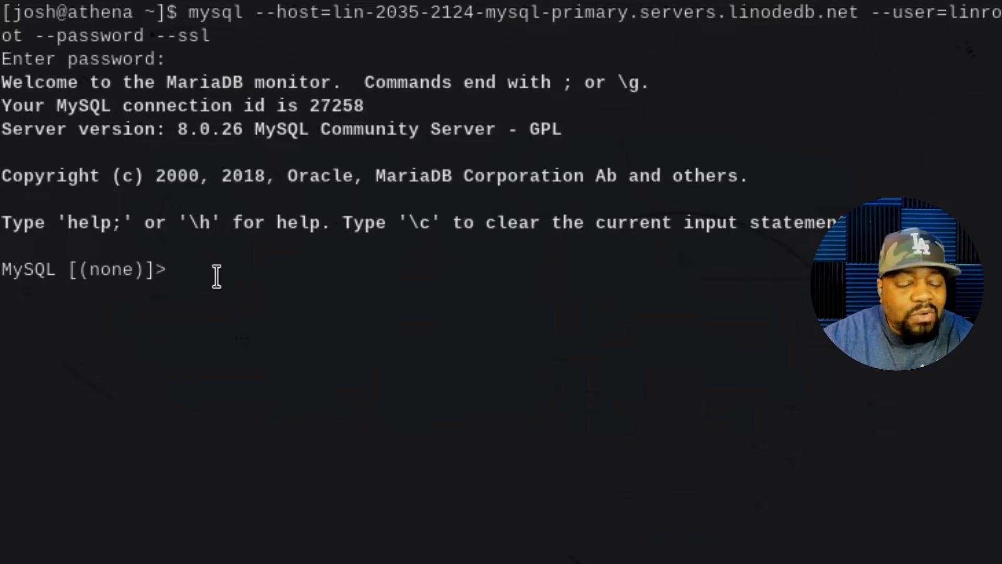
pyautogui.write('exit')
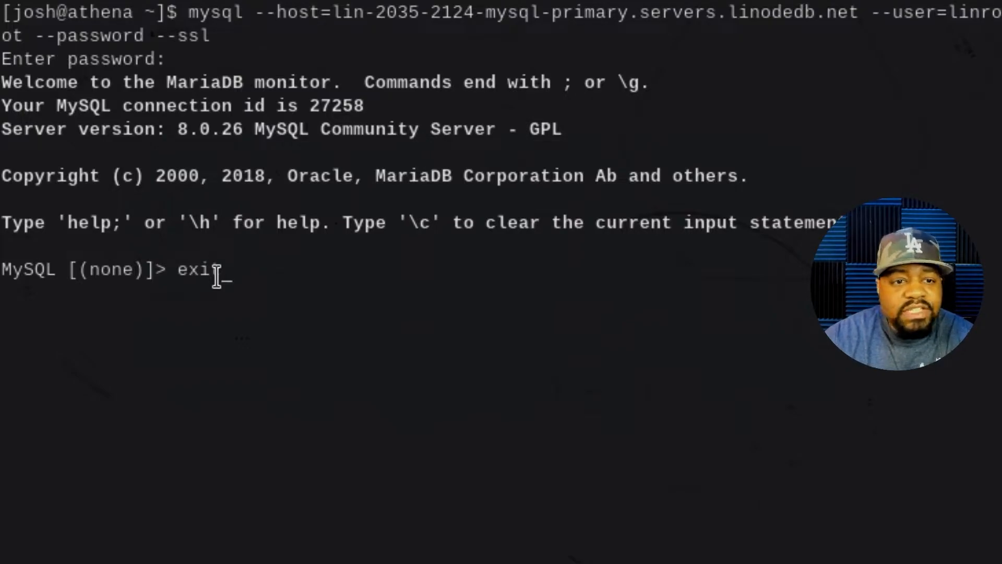
pyautogui.press('Return')
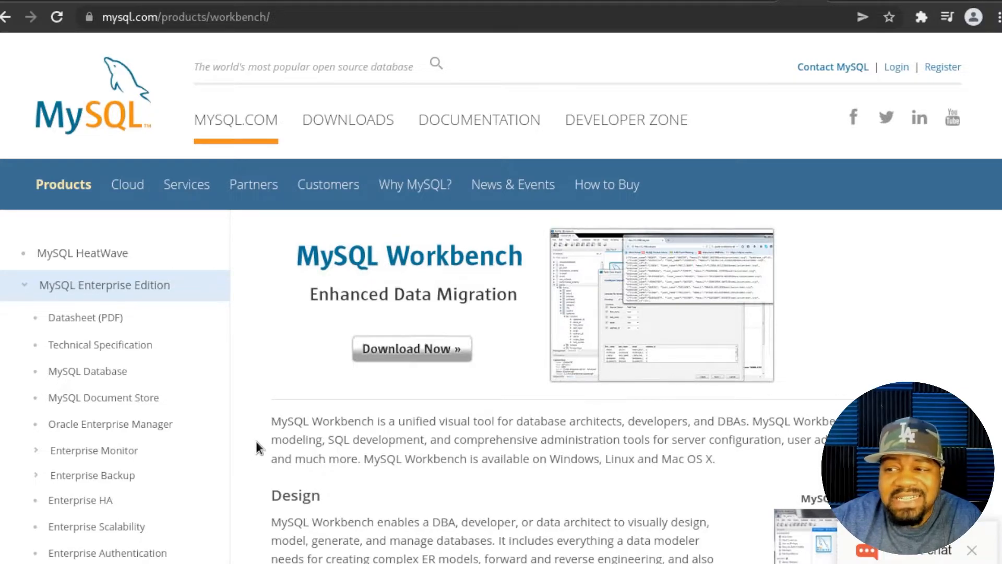
# - Go to the MySQL Community Downloads page for MySQL Workbench with Download Now
pyautogui.click(405, 351)
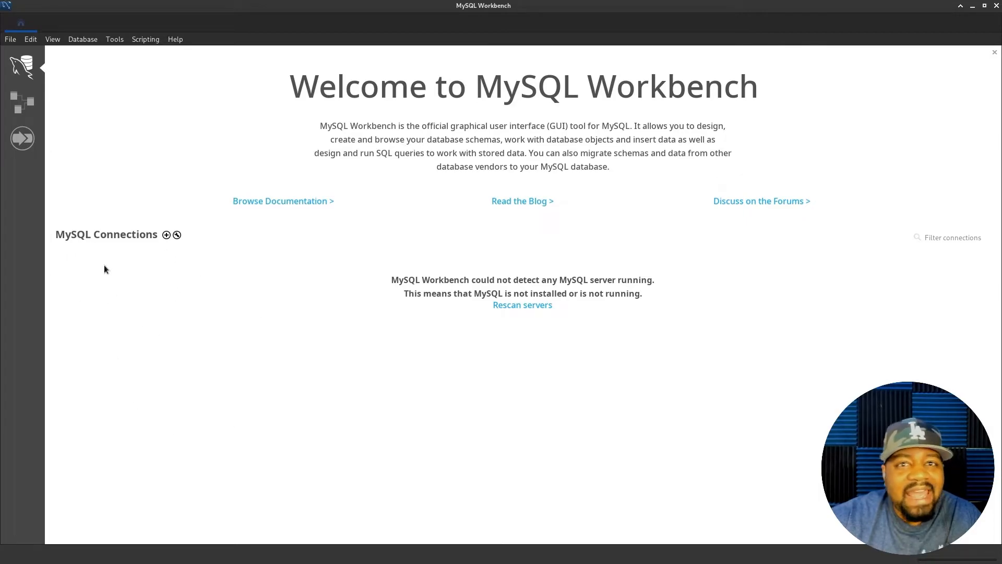
# - Start a new MySQL connection with the + beside MySQL Connections
pyautogui.click(166, 235)
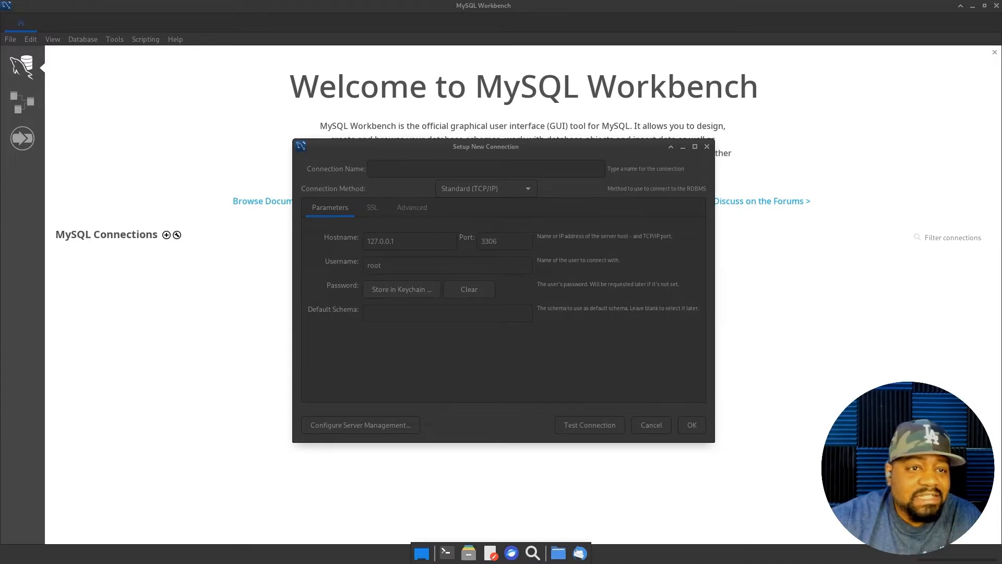
# - Name the connection 'test-cluster' and keep Standard (TCP/IP) as the connection method
pyautogui.click(449, 168)
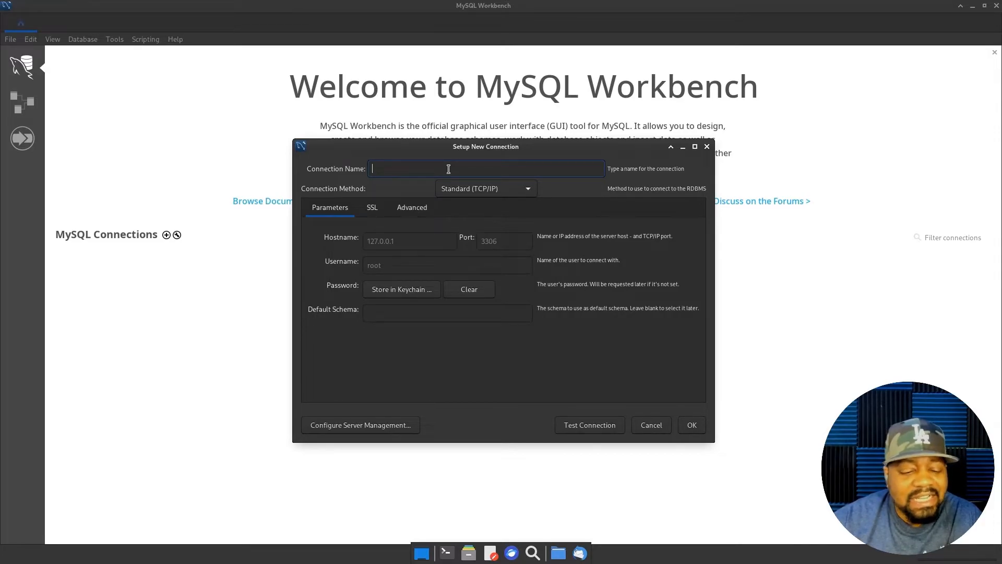
pyautogui.write('test')
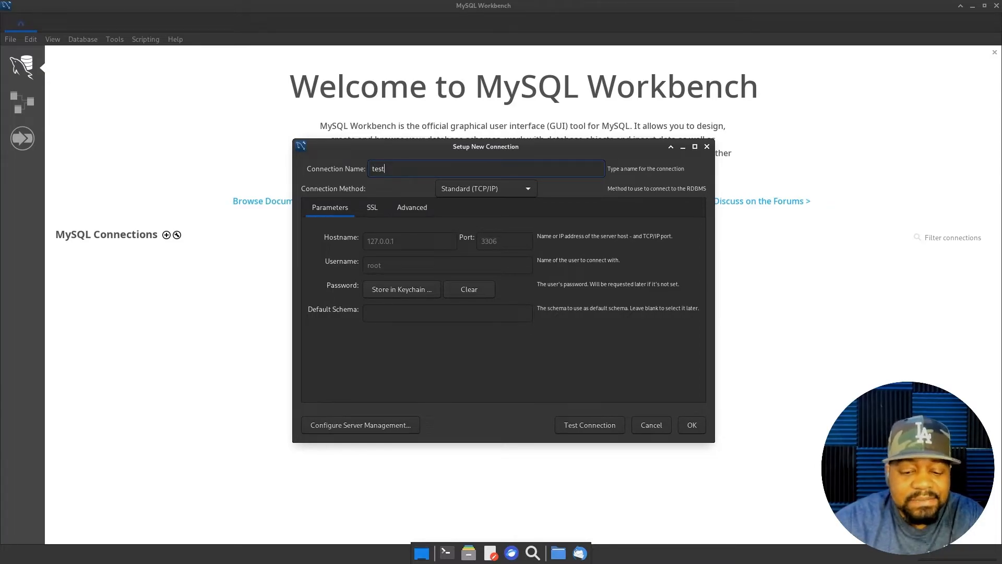
pyautogui.write('-cluster')
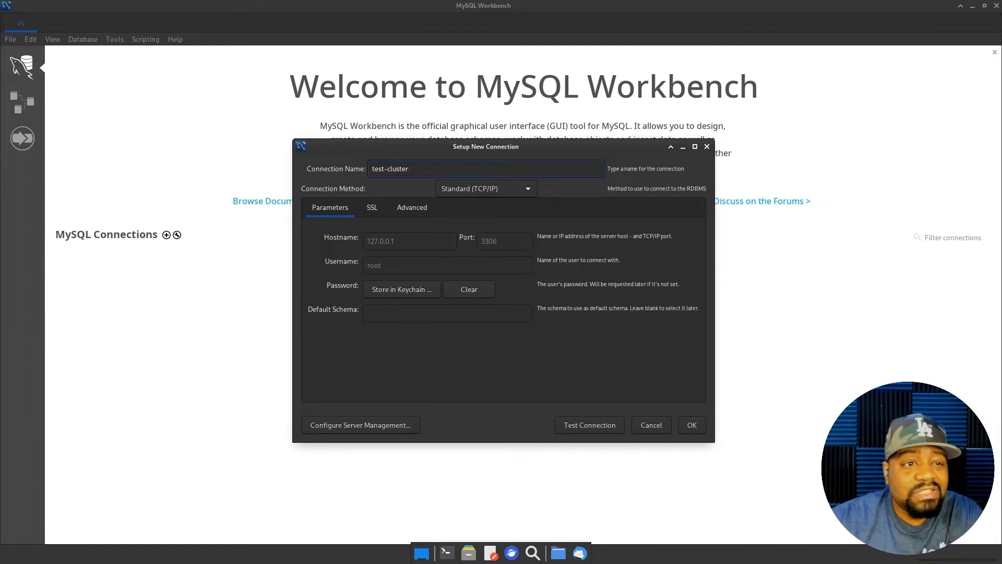
pyautogui.click(529, 191)
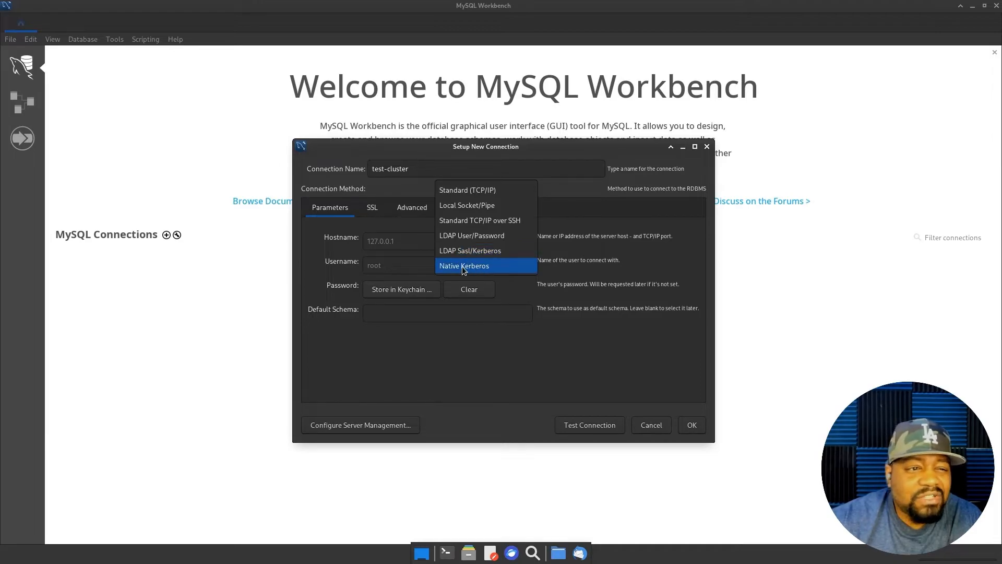
pyautogui.click(461, 193)
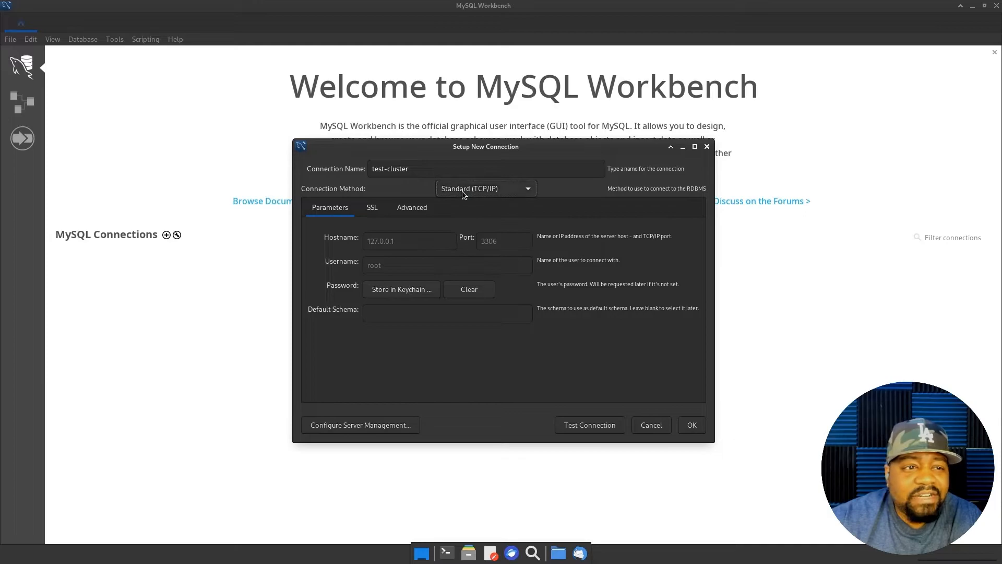
# - Replace hostname 127.0.0.1 with the cluster's primary host and start entering the admin username
pyautogui.click(394, 241)
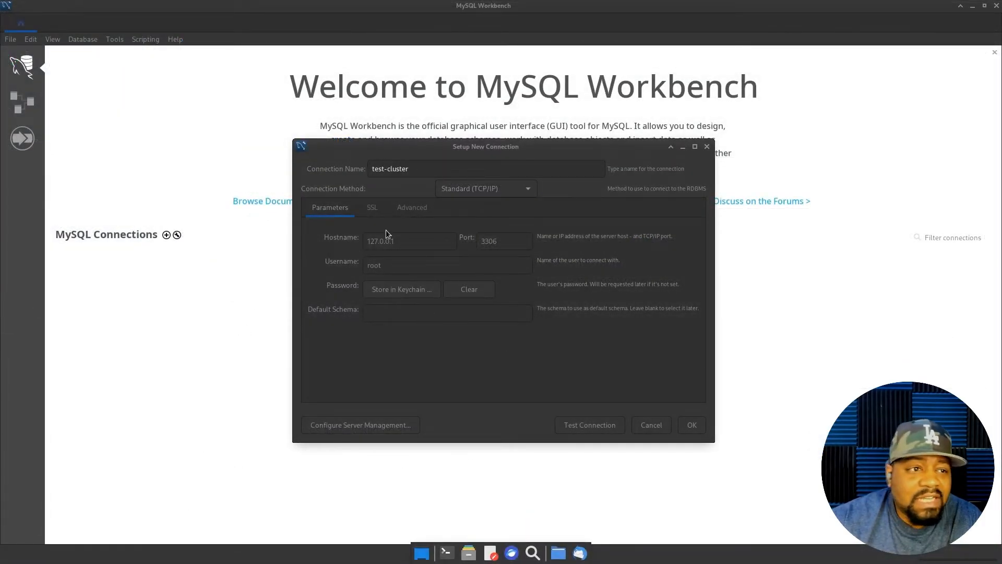
pyautogui.moveTo(400, 241); pyautogui.dragTo(333, 243)
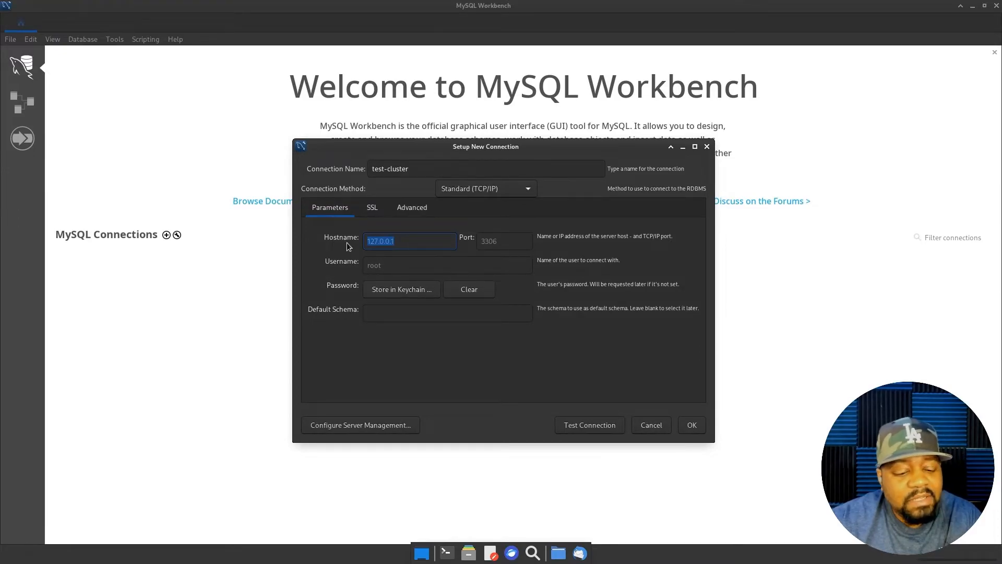
pyautogui.hotkey('ctrl', 'v')
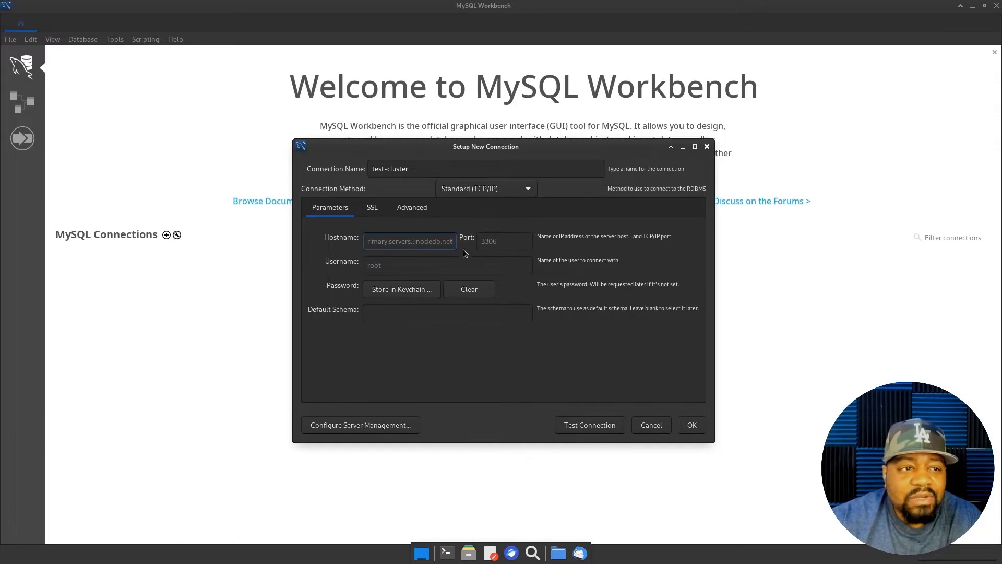
pyautogui.click(380, 272)
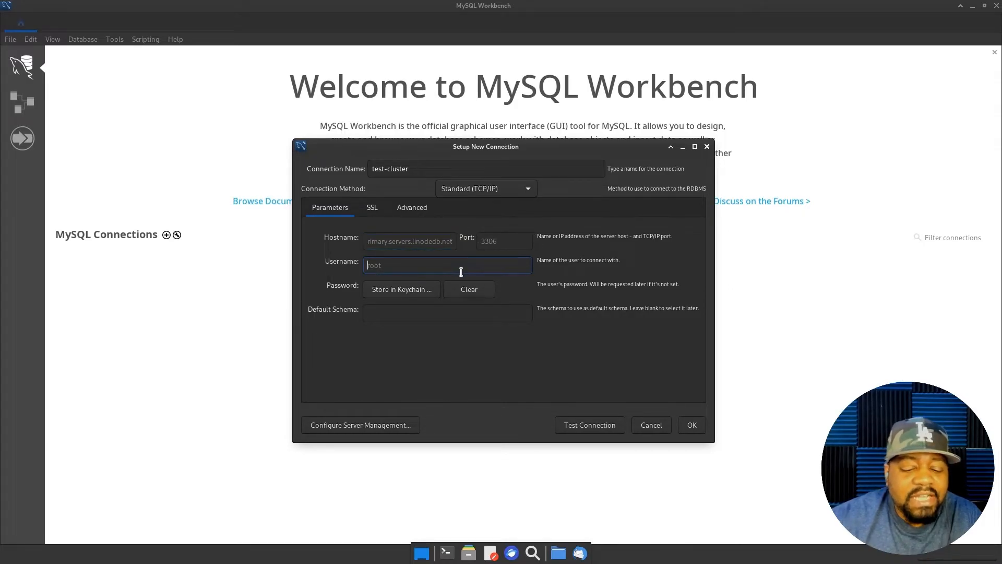
pyautogui.write('lin')
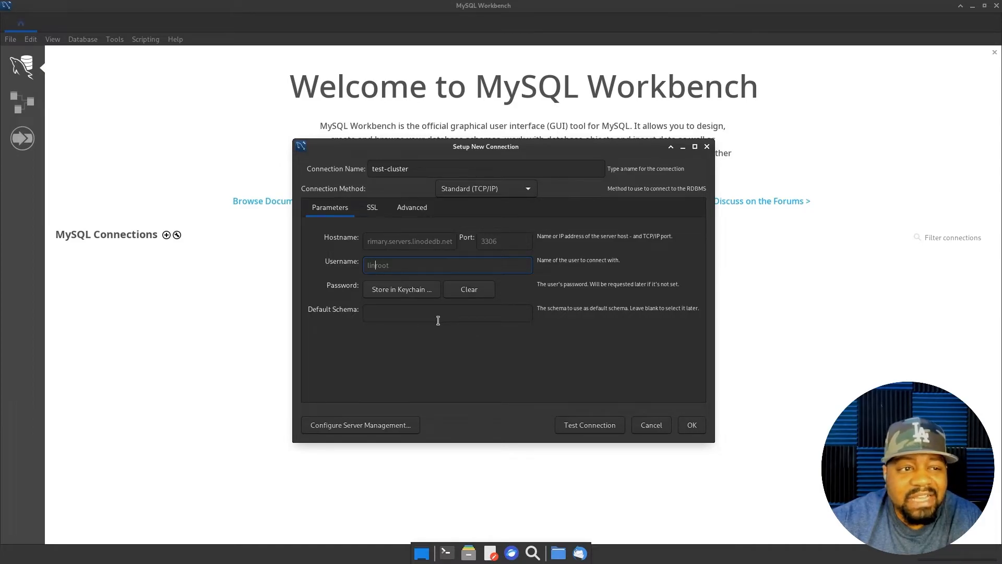
# - Review the SSL settings (Use SSL: If available), then the Advanced options
pyautogui.click(375, 207)
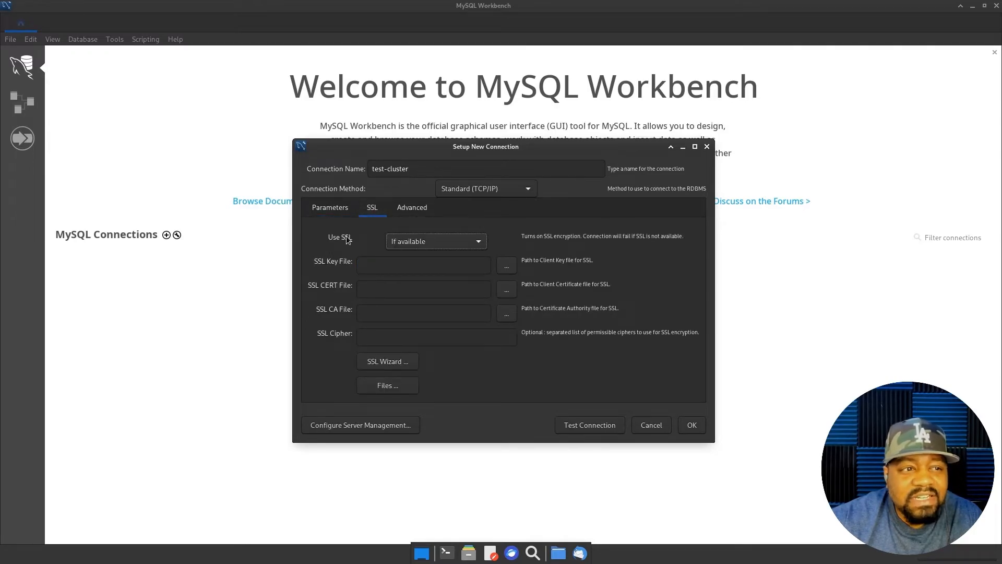
pyautogui.click(406, 210)
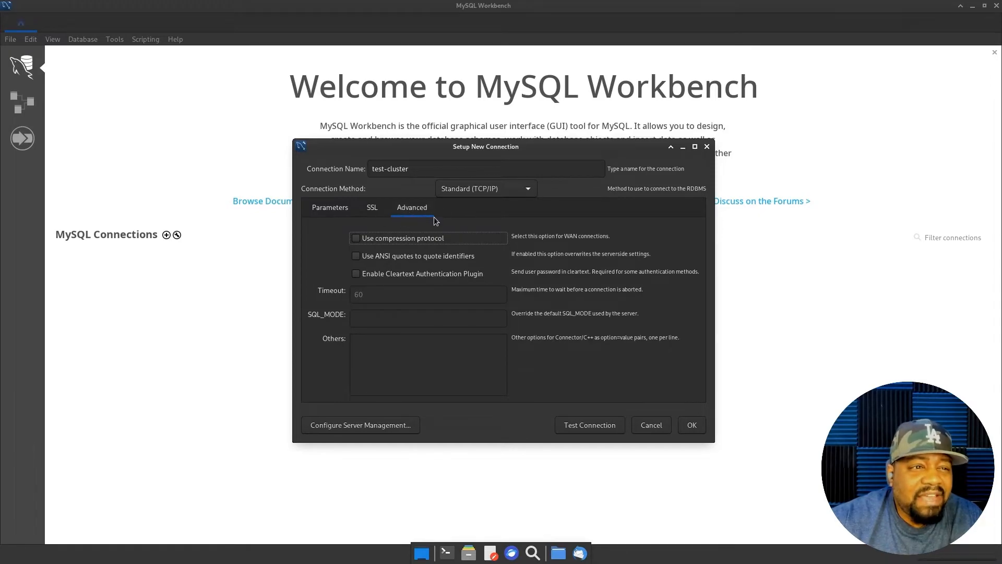
# - Return to the Parameters tab and run Test Connection against the cluster
pyautogui.click(333, 210)
pyautogui.click(406, 210)
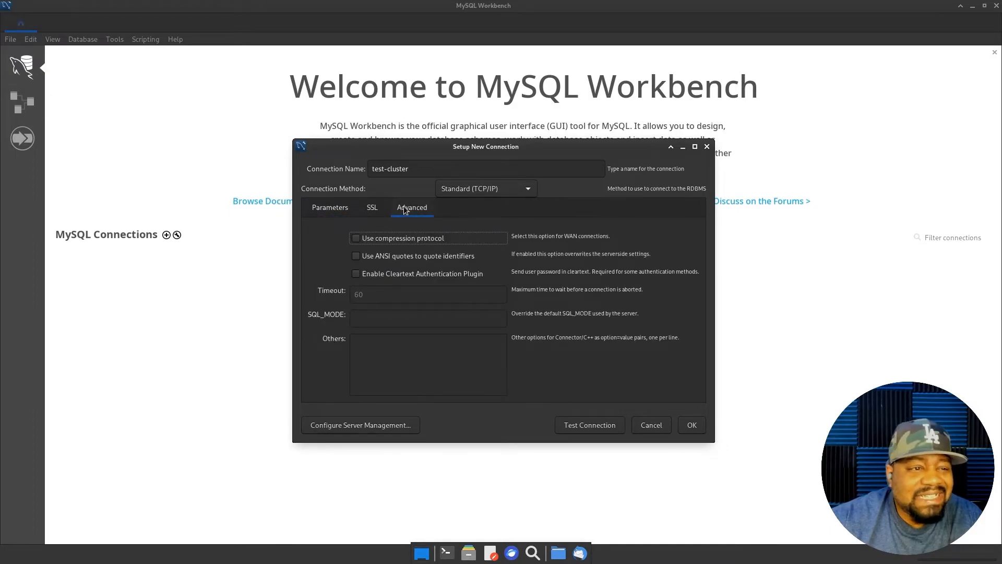
pyautogui.click(326, 210)
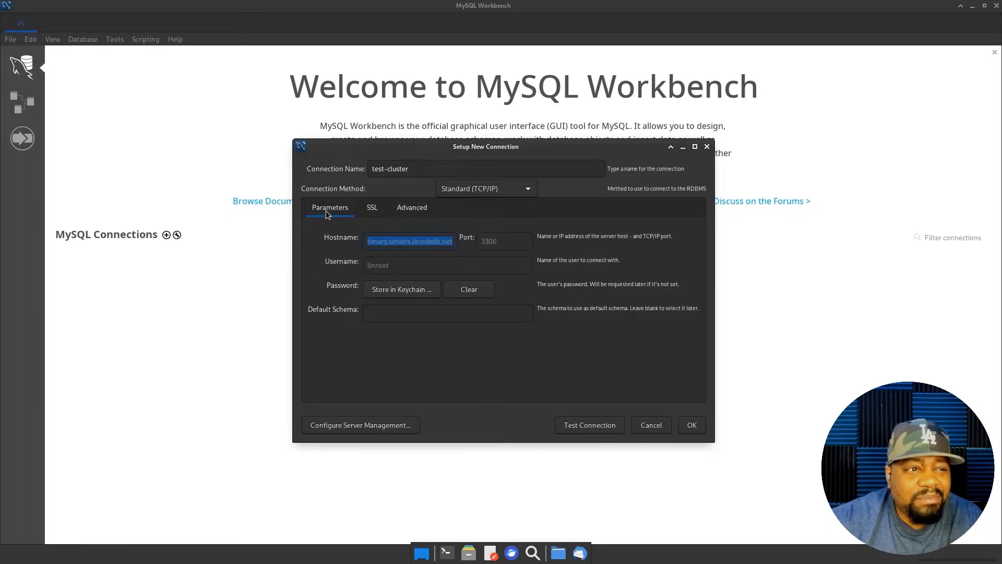
pyautogui.click(586, 426)
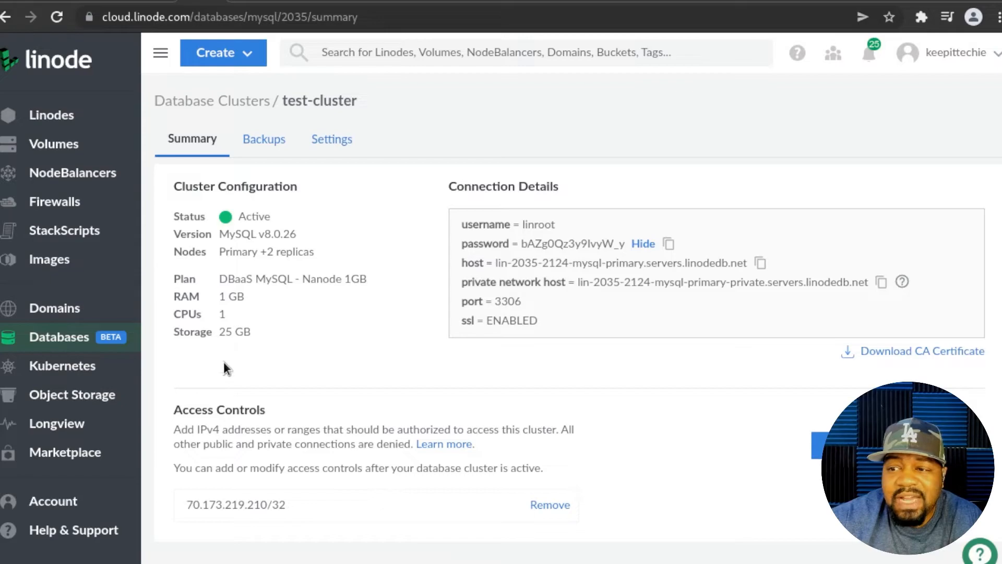
# - Copy the test-cluster database password from the Linode Summary page
pyautogui.click(665, 245)
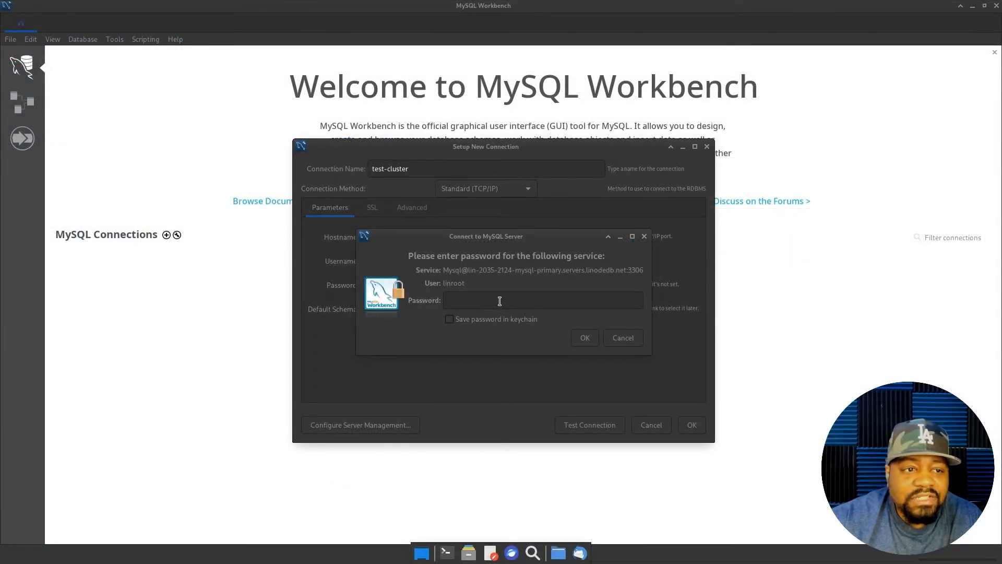
# - Paste the cluster password into the prompt, acknowledge the successful test, and save test-cluster
pyautogui.click(499, 302)
pyautogui.hotkey('ctrl', 'v')
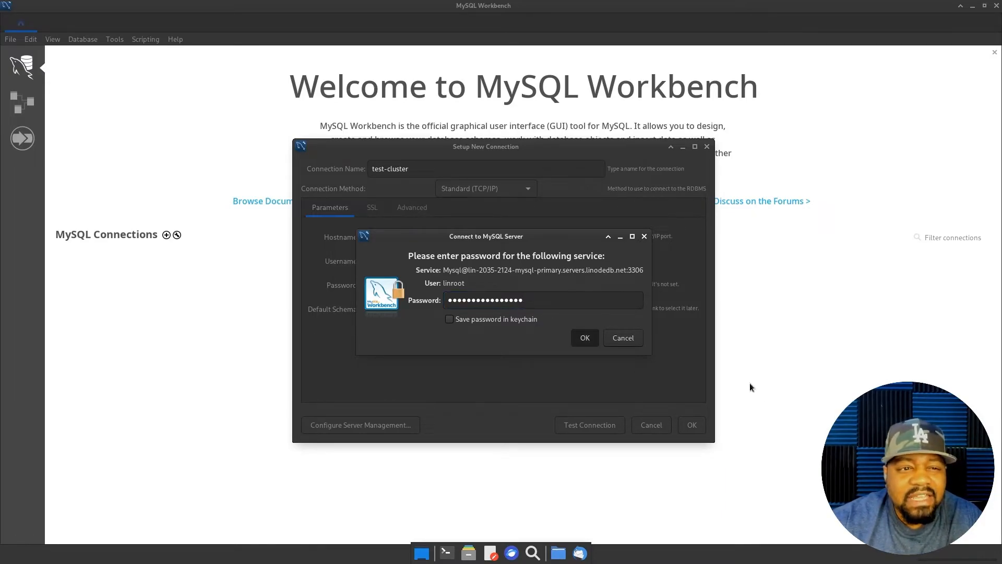
pyautogui.press('Return')
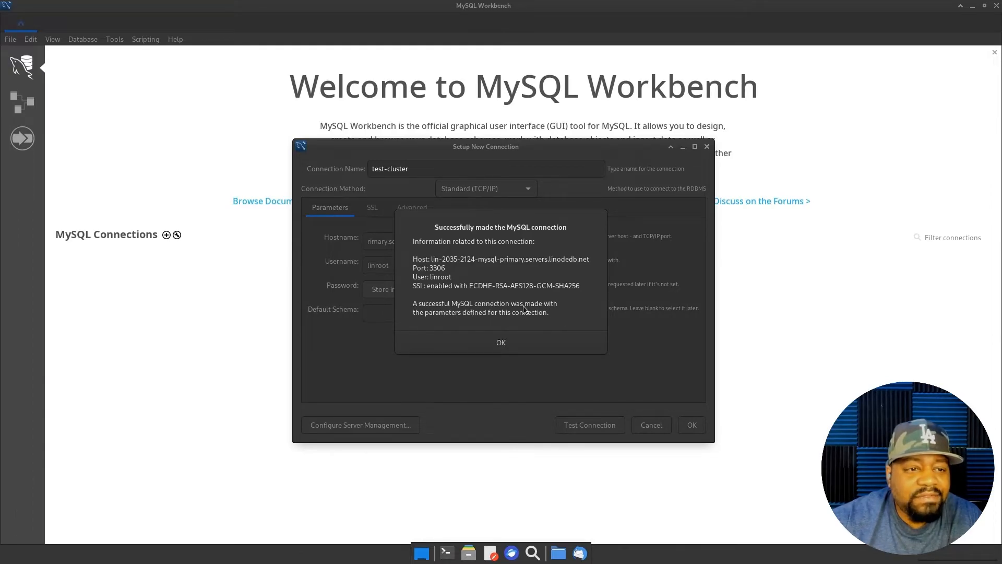
pyautogui.click(501, 344)
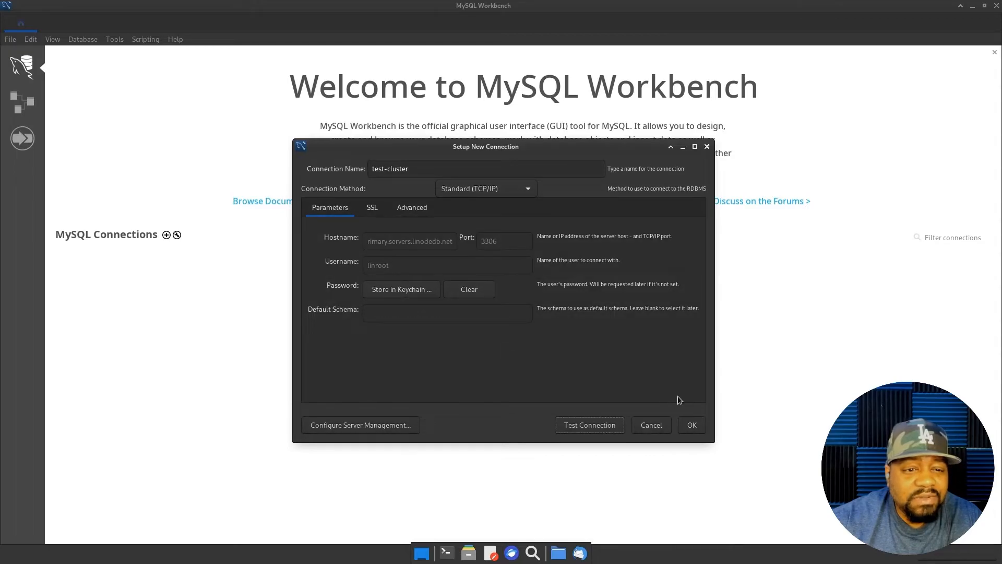
pyautogui.click(694, 425)
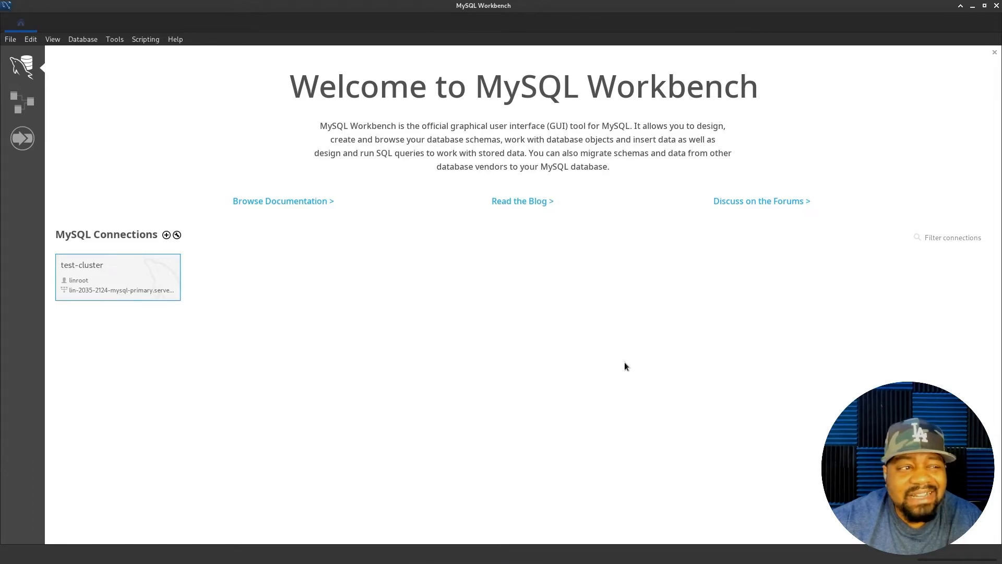
# - Open the test-cluster connection tile into its SQL editor
pyautogui.click(108, 270)
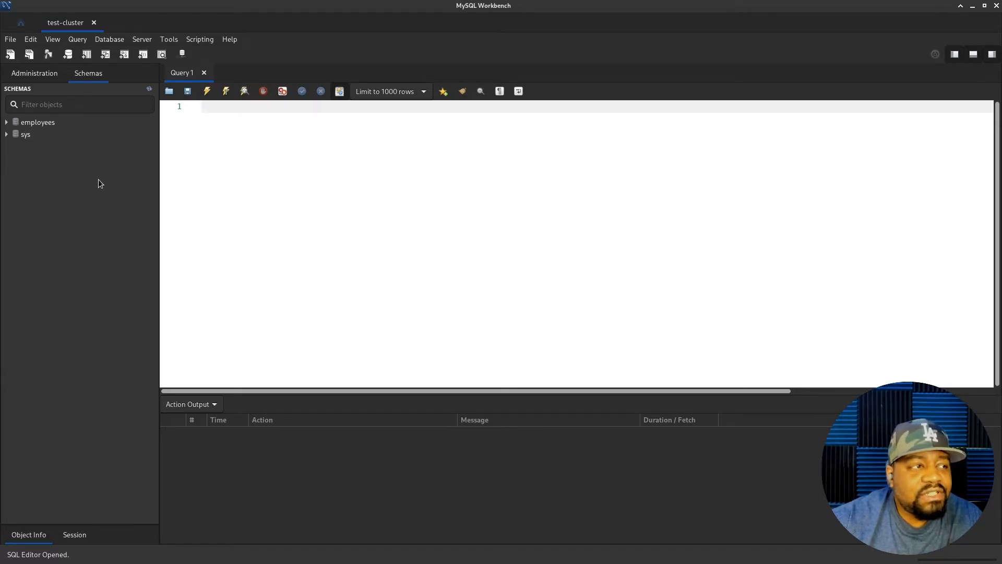
pyautogui.click(10, 41)
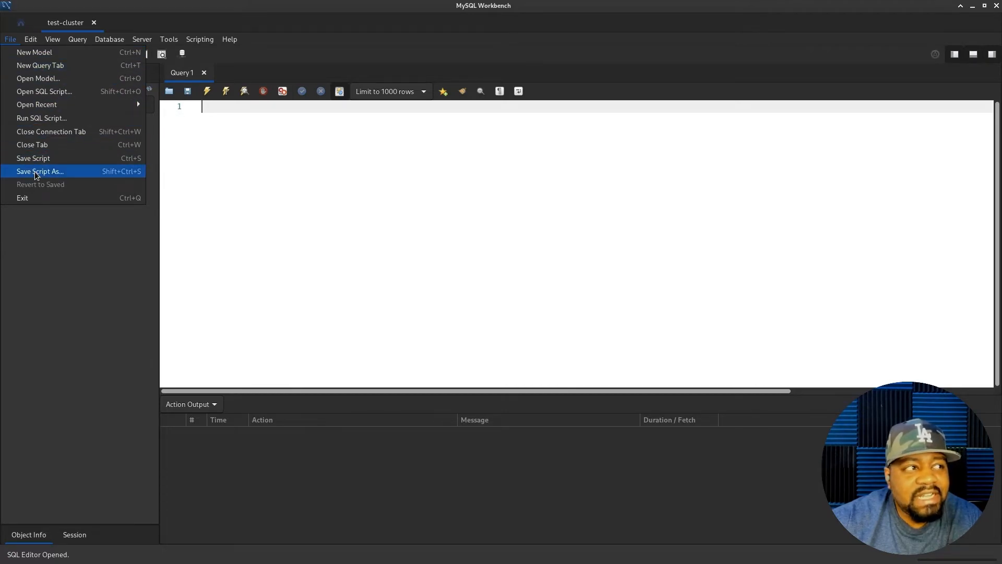
pyautogui.moveTo(32, 40)
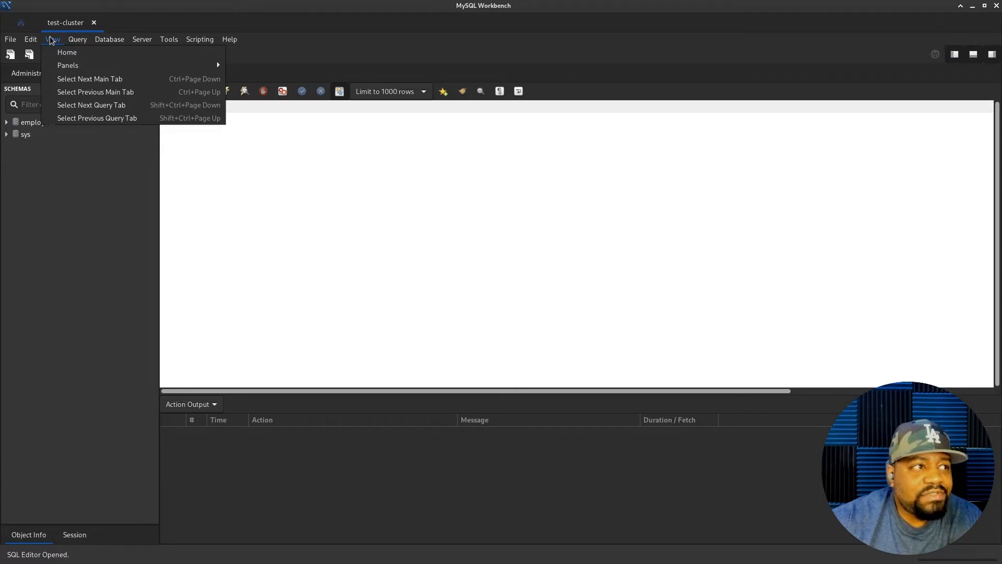
pyautogui.moveTo(85, 37)
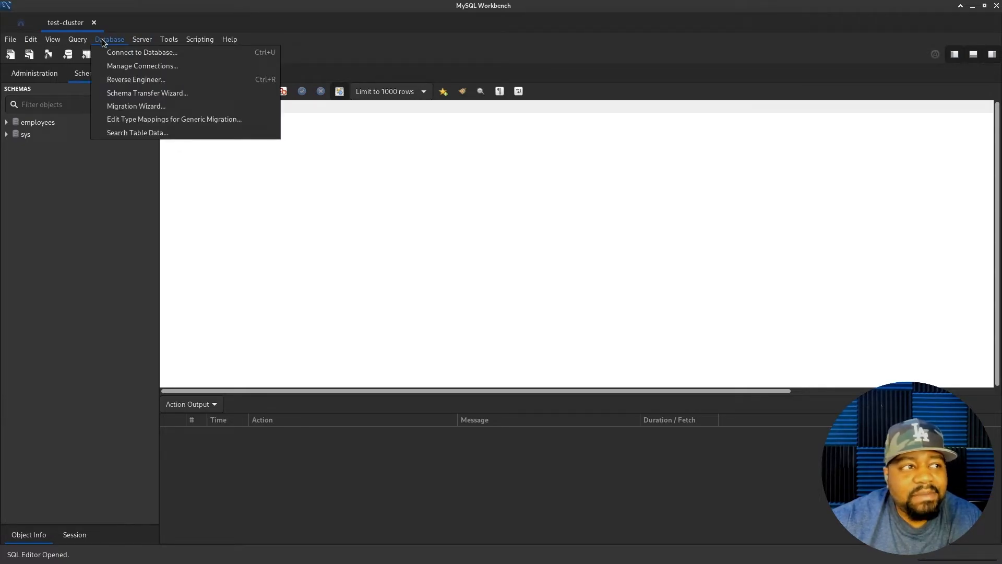
pyautogui.moveTo(139, 42)
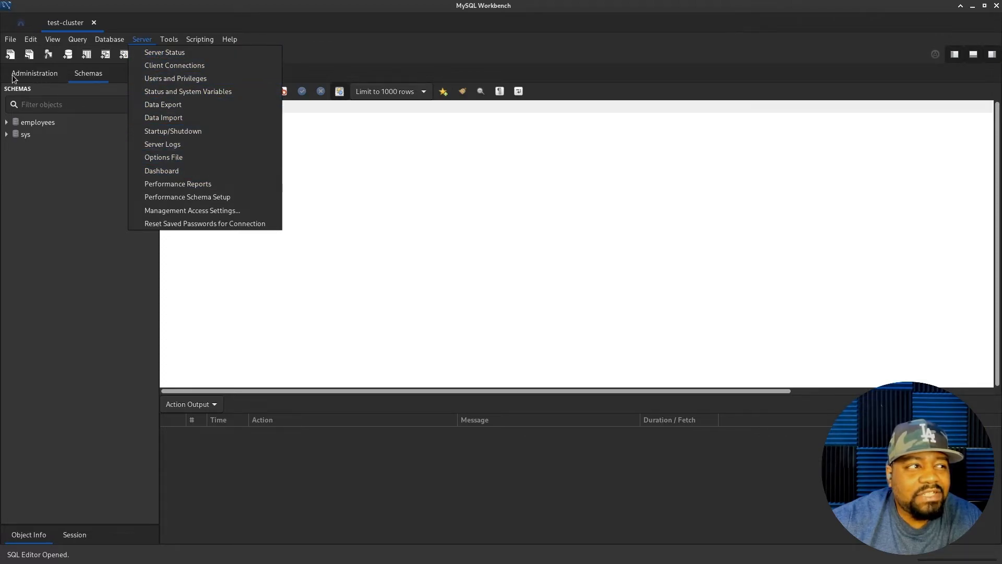
pyautogui.moveTo(170, 39)
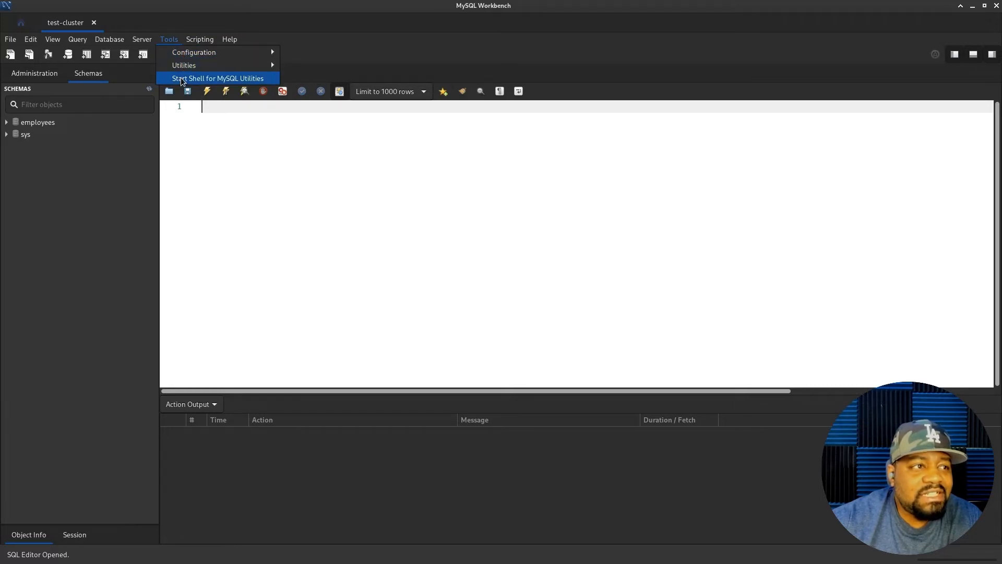
pyautogui.moveTo(205, 40)
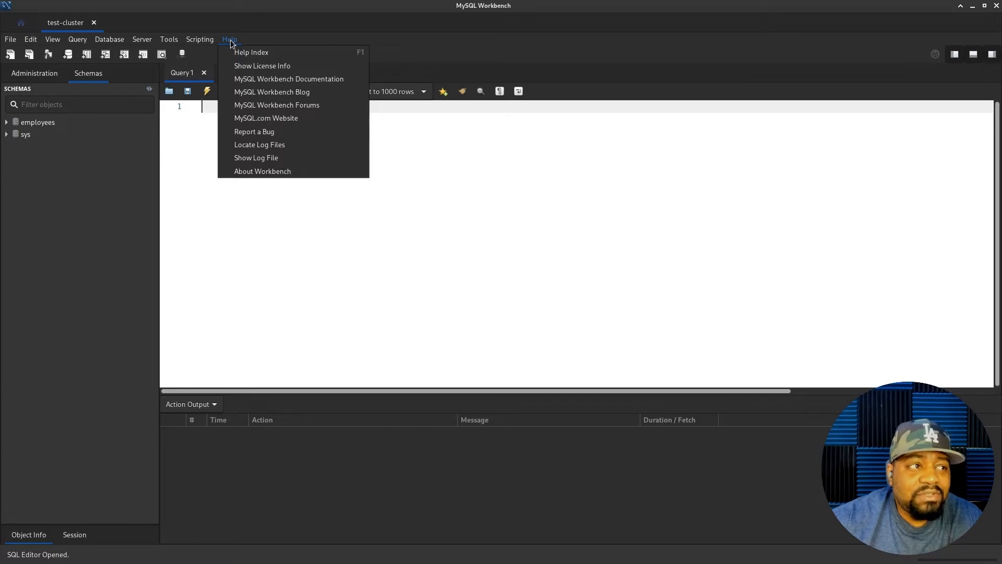
pyautogui.click(65, 244)
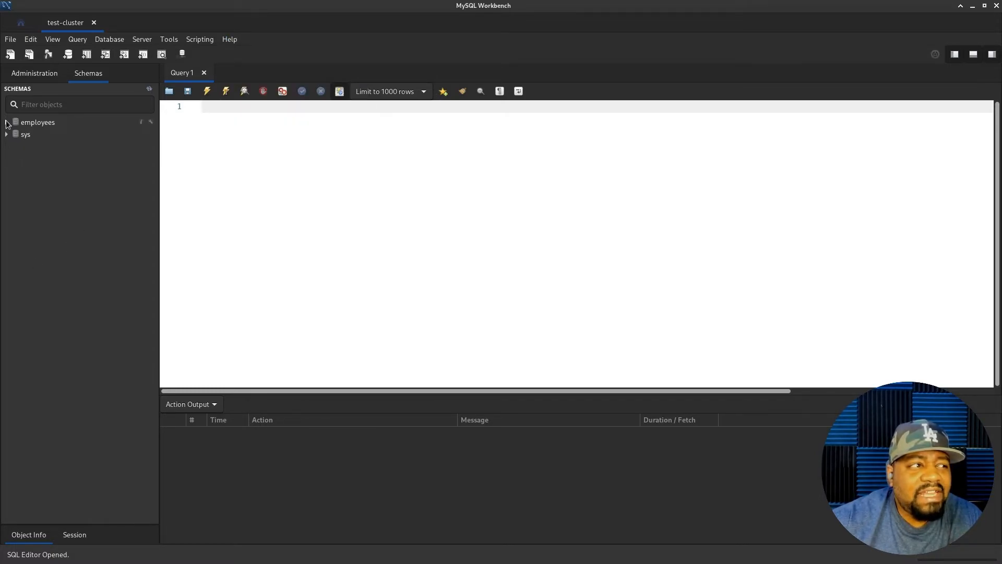
# - Expand employees > Tables > departments and bring up the departments table's context menu
pyautogui.click(7, 122)
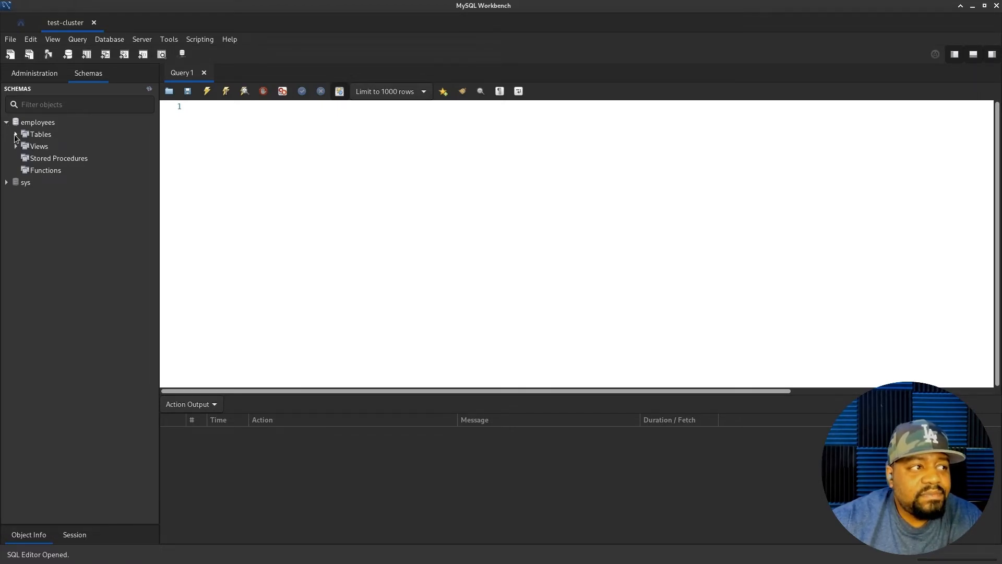
pyautogui.click(15, 135)
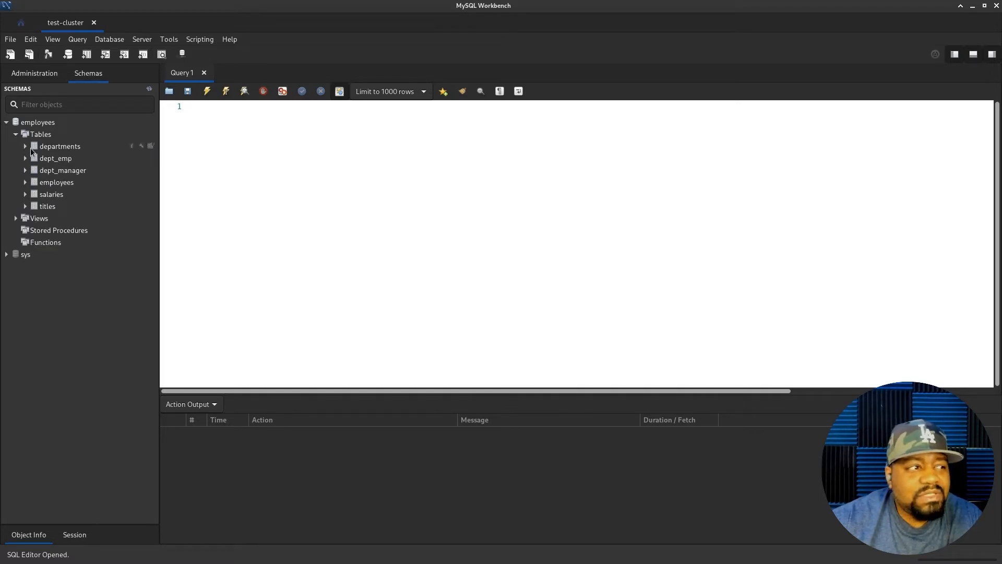
pyautogui.click(25, 147)
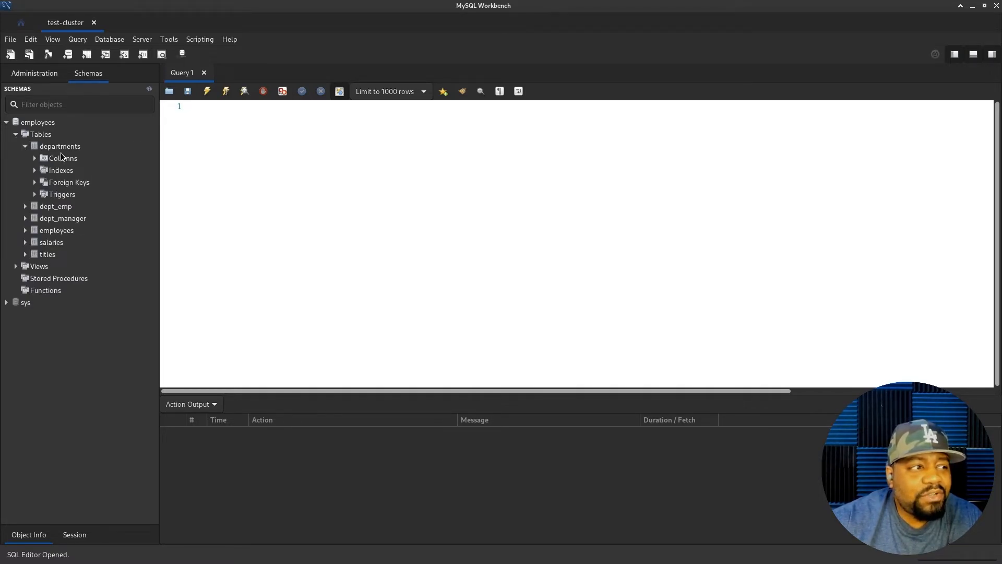
pyautogui.rightClick(59, 148)
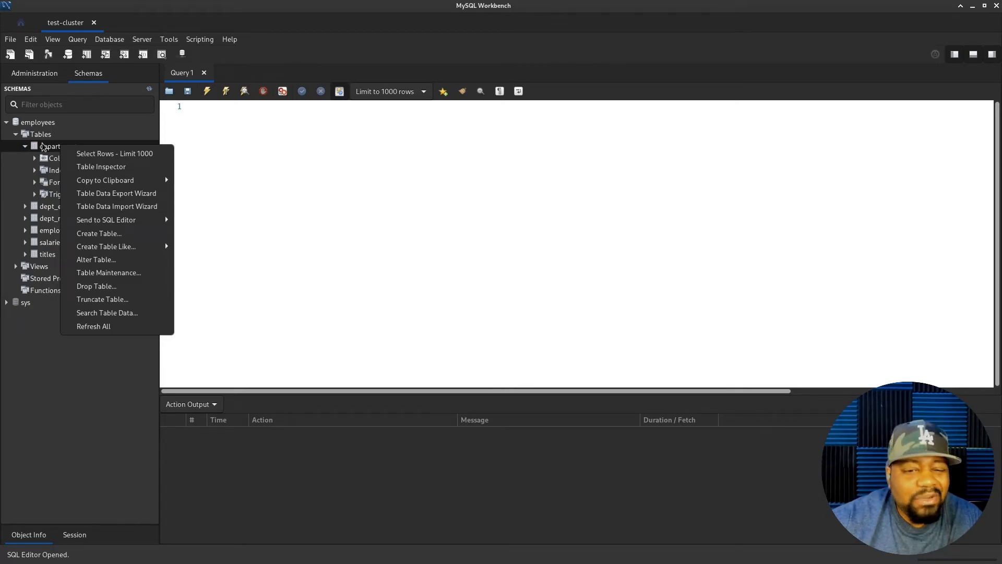
# - Run Select Rows - Limit 1000 on departments and select the generated query line
pyautogui.click(99, 156)
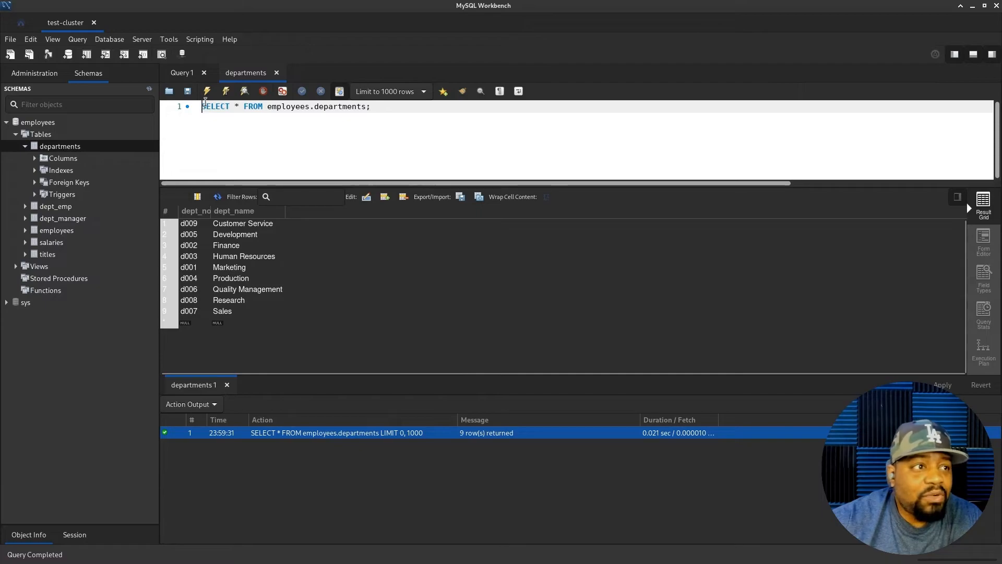
pyautogui.tripleClick(201, 106)
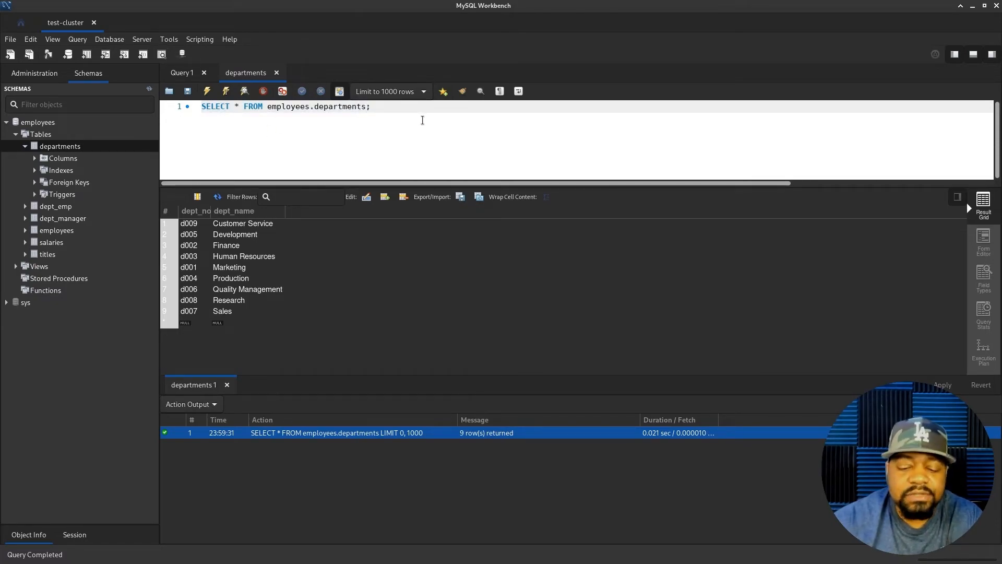
# - Add a second line 'where dept_name = Finance', picking dept_name from autocomplete
pyautogui.press('Return')
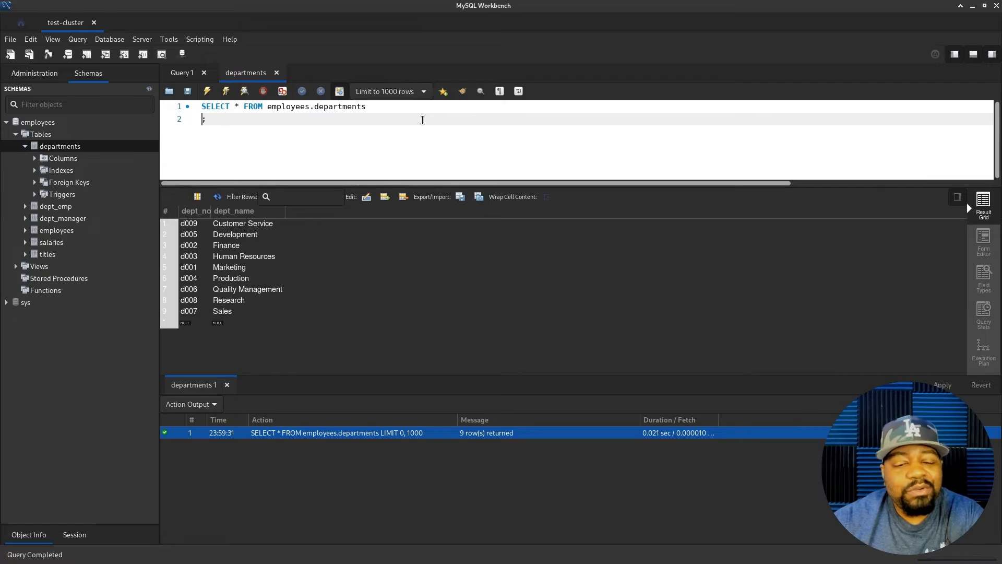
pyautogui.write('where dept')
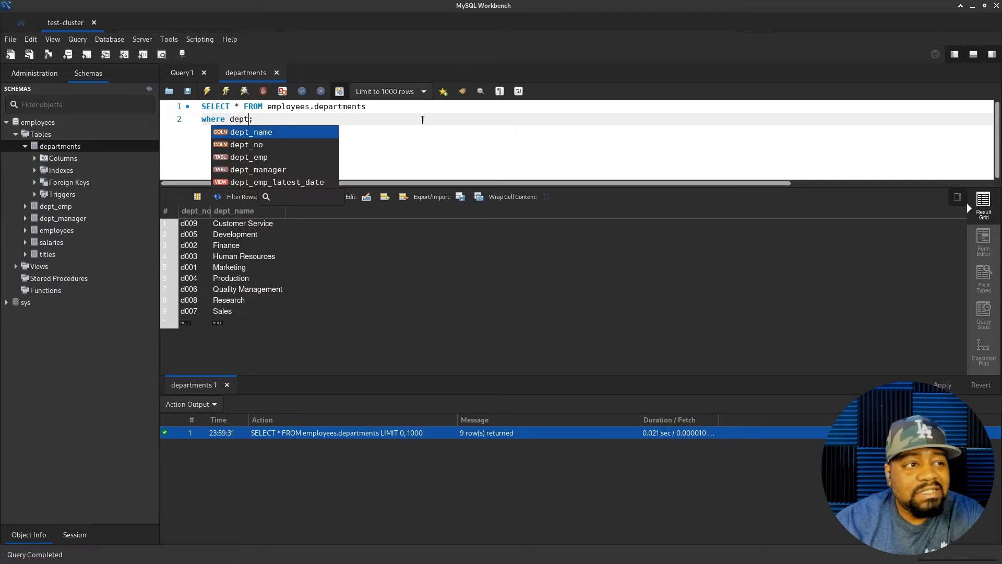
pyautogui.press('Down')
pyautogui.press('Down')
pyautogui.press('Down')
pyautogui.press('Up')
pyautogui.press('Up')
pyautogui.press('Up')
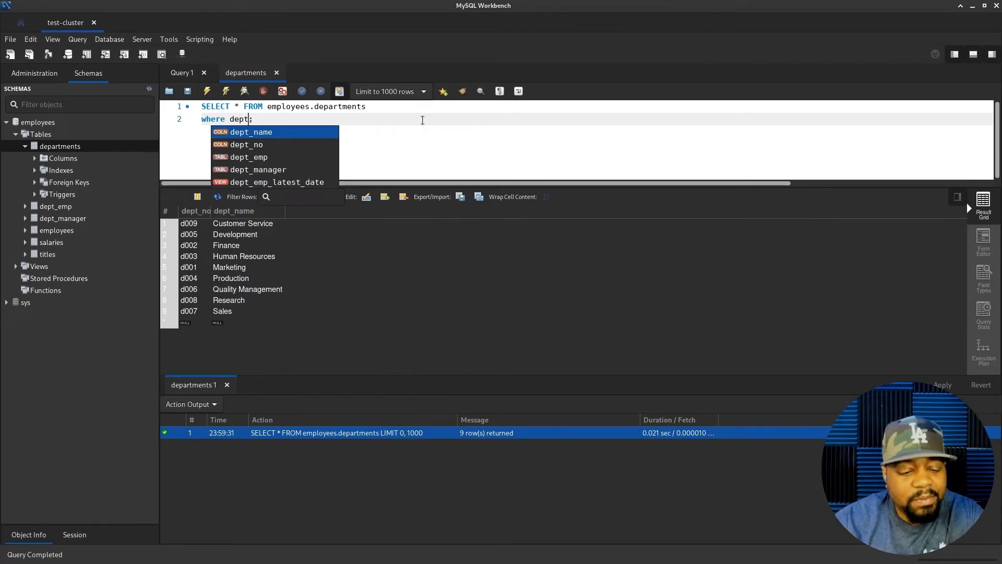
pyautogui.press('Return')
pyautogui.write('=')
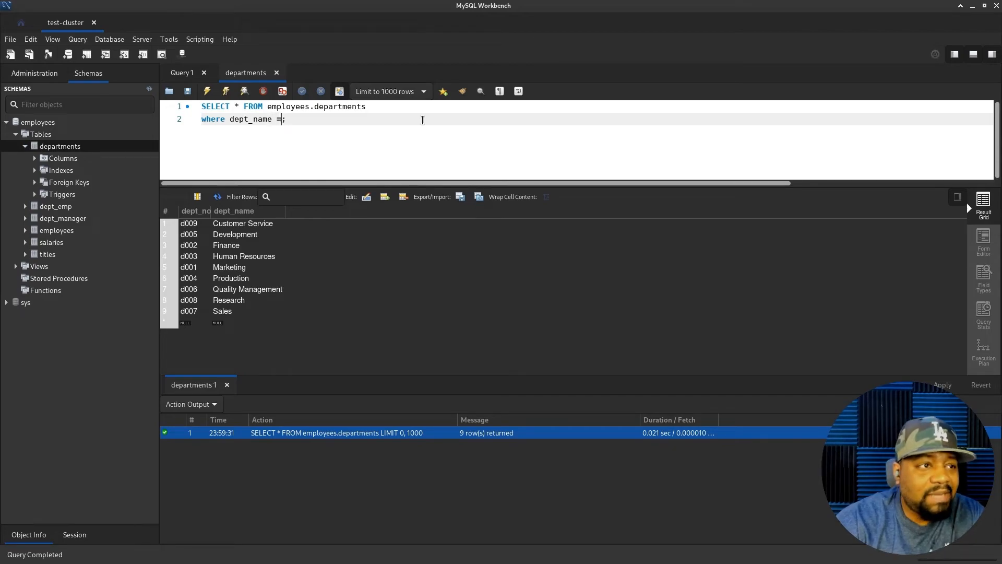
pyautogui.write(' Fin')
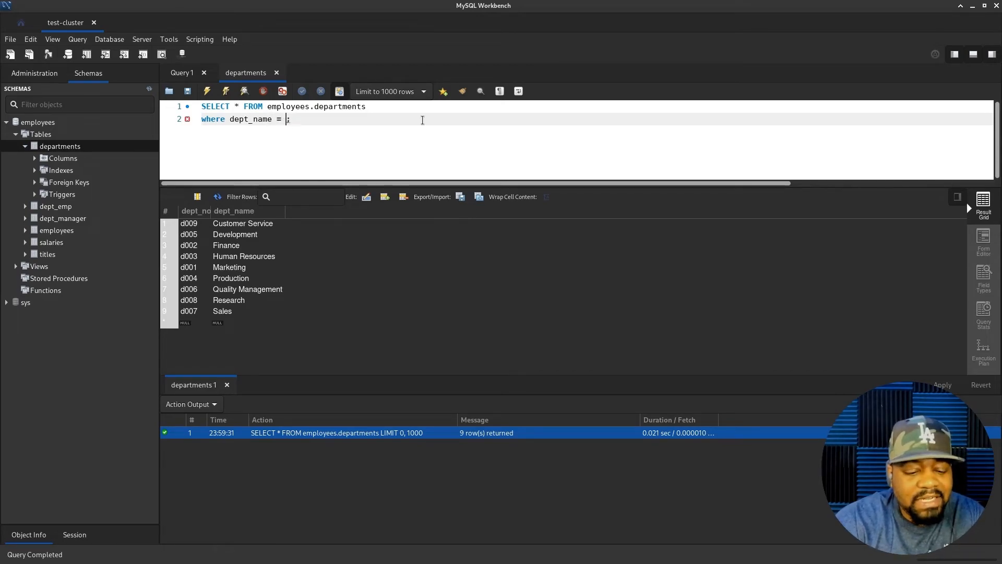
pyautogui.write('ance')
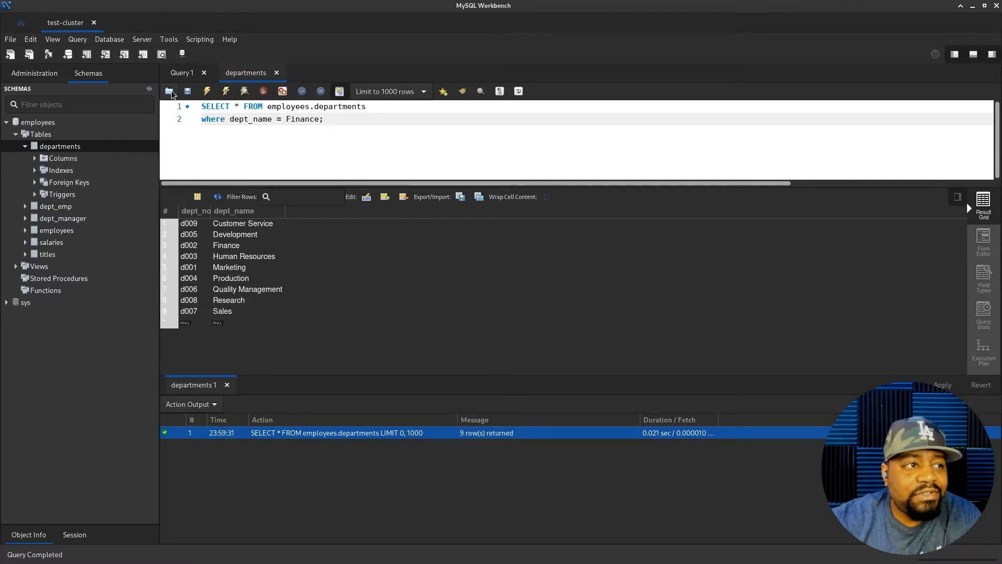
# - Run the Finance-filtered query, then cut out the where clause and rerun it unfiltered
pyautogui.click(209, 93)
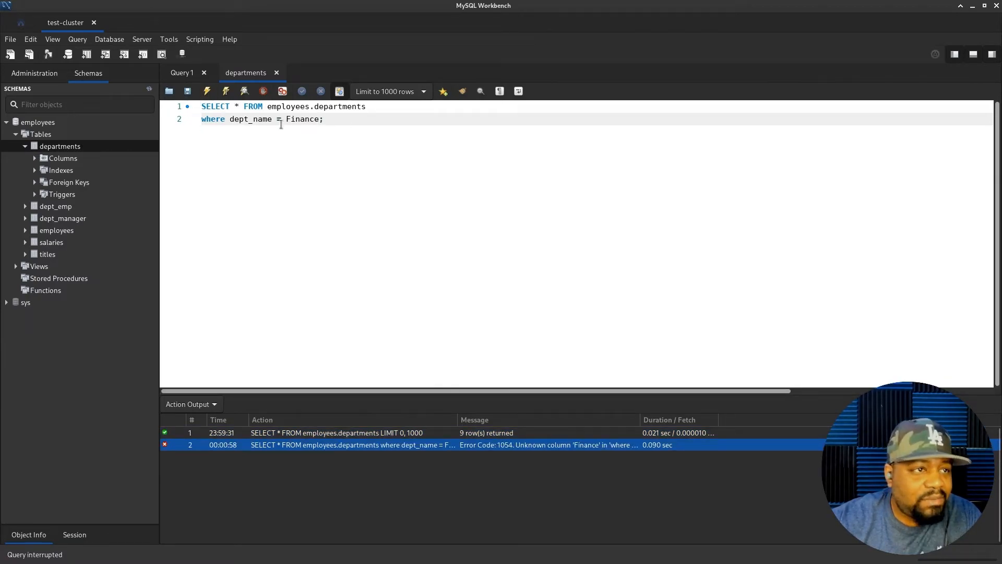
pyautogui.click(320, 119)
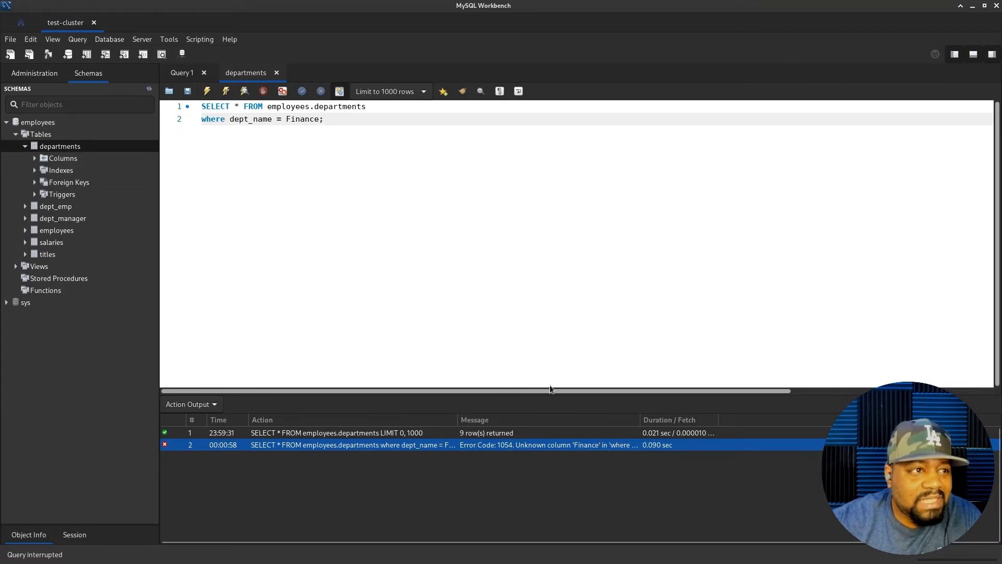
pyautogui.hotkey('ctrl', 'shift', 'Left')
pyautogui.hotkey('ctrl', 'shift', 'Left')
pyautogui.hotkey('ctrl', 'shift', 'Left')
pyautogui.hotkey('ctrl', 'shift', 'Left')
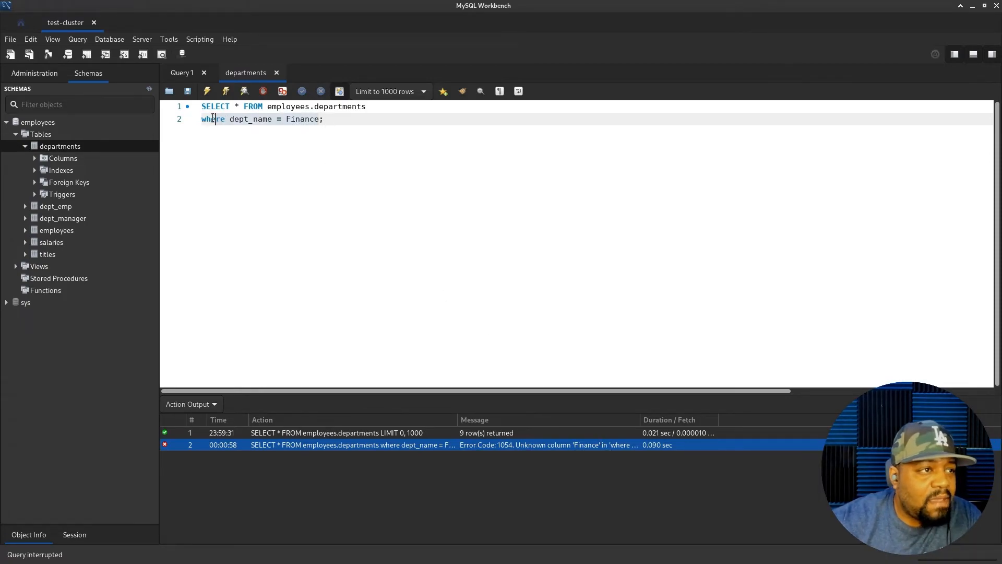
pyautogui.rightClick(305, 119)
pyautogui.click(333, 153)
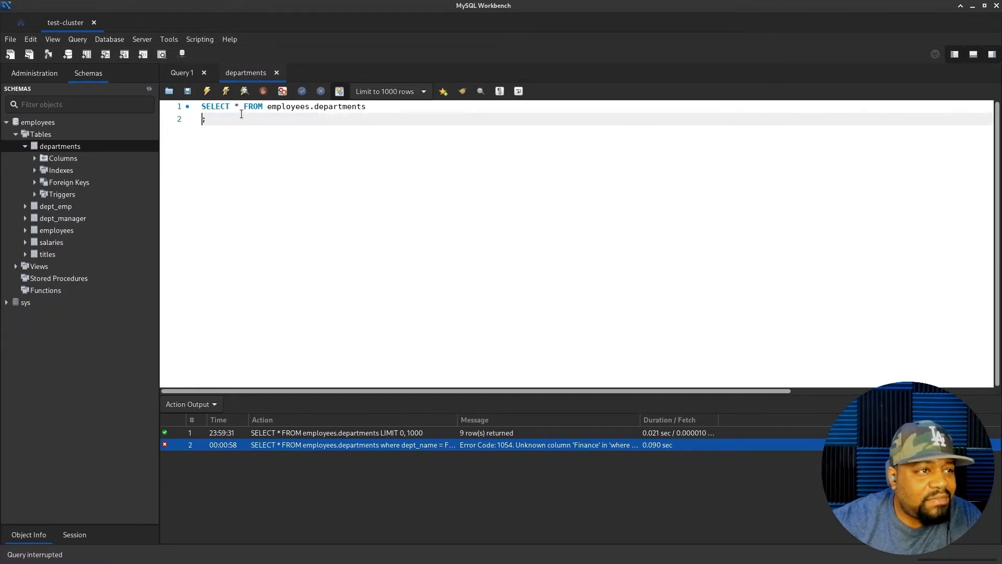
pyautogui.hotkey('ctrl', 'Return')
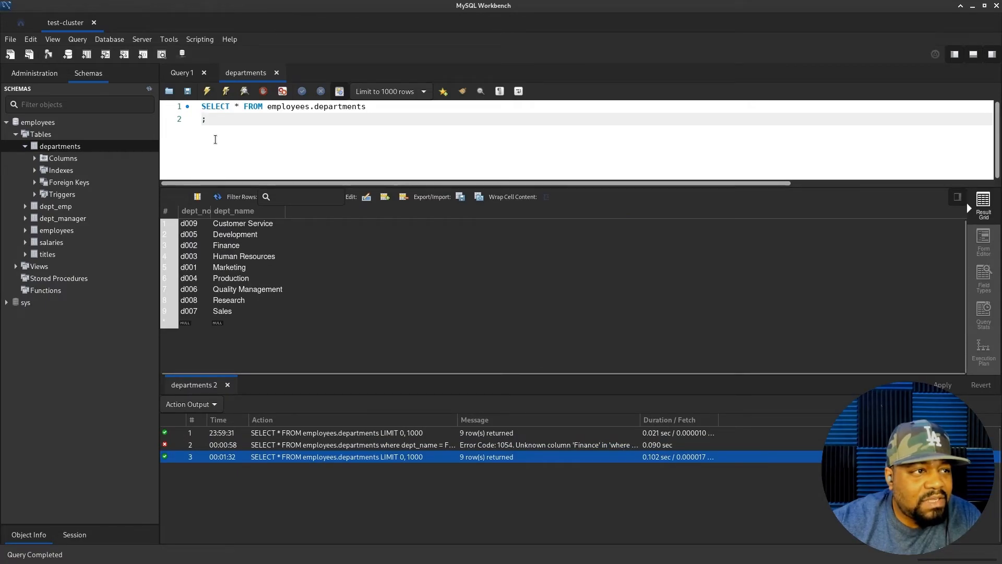
# - Paste the where clause back with "Finance" quoted and run it, returning d002 Finance
pyautogui.click(203, 120)
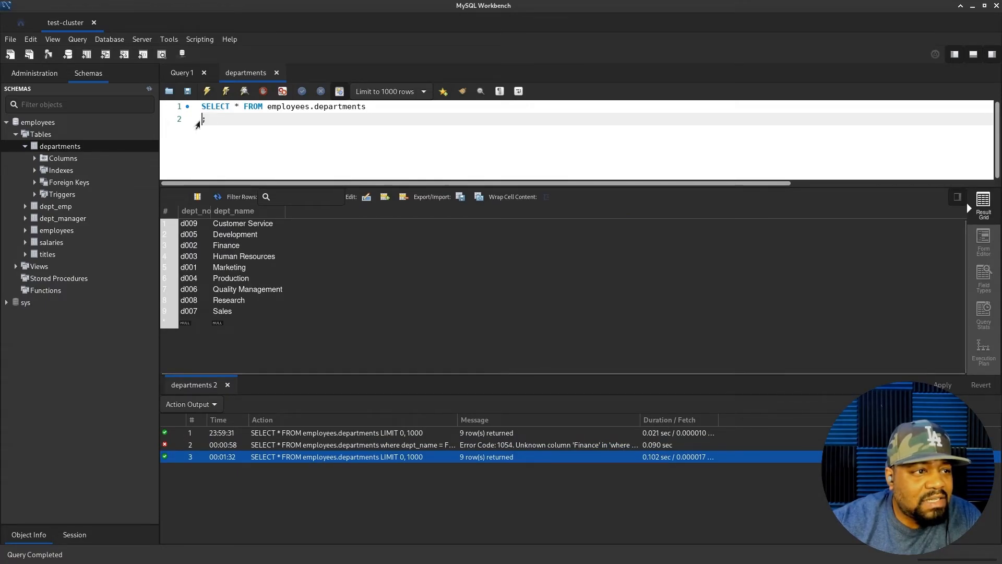
pyautogui.rightClick(205, 121)
pyautogui.click(228, 183)
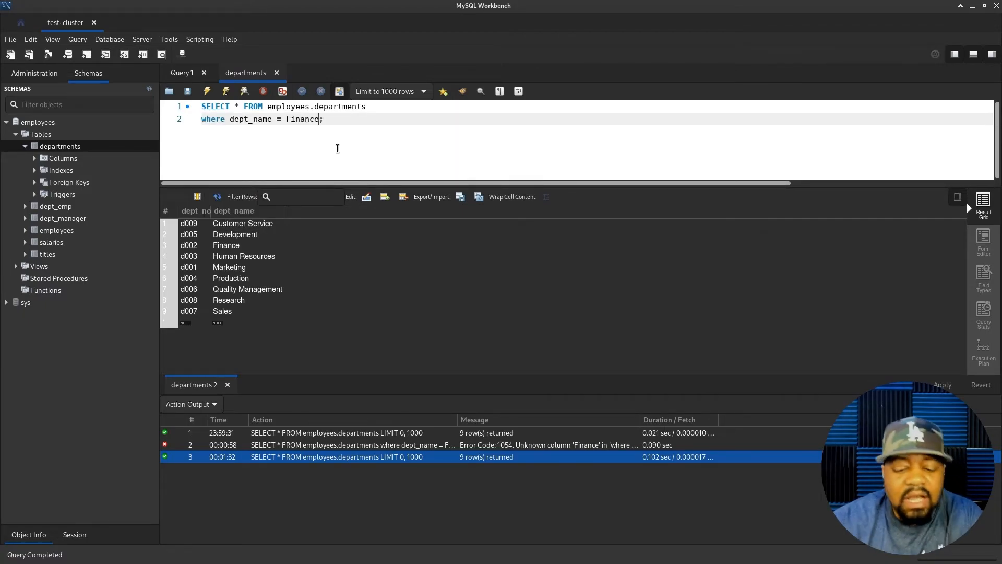
pyautogui.write("'")
pyautogui.press('Left')
pyautogui.press('Left')
pyautogui.press('Left')
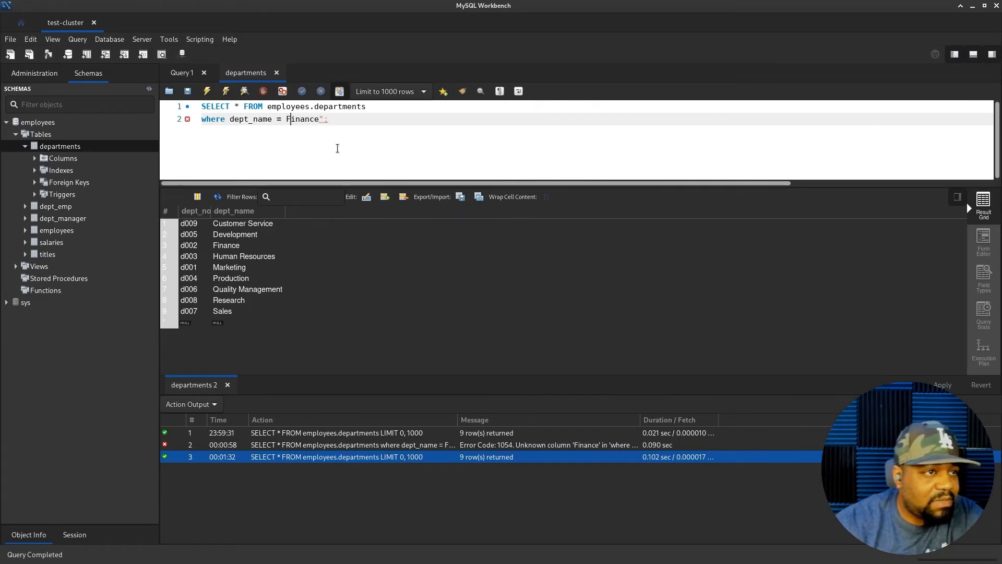
pyautogui.write('"')
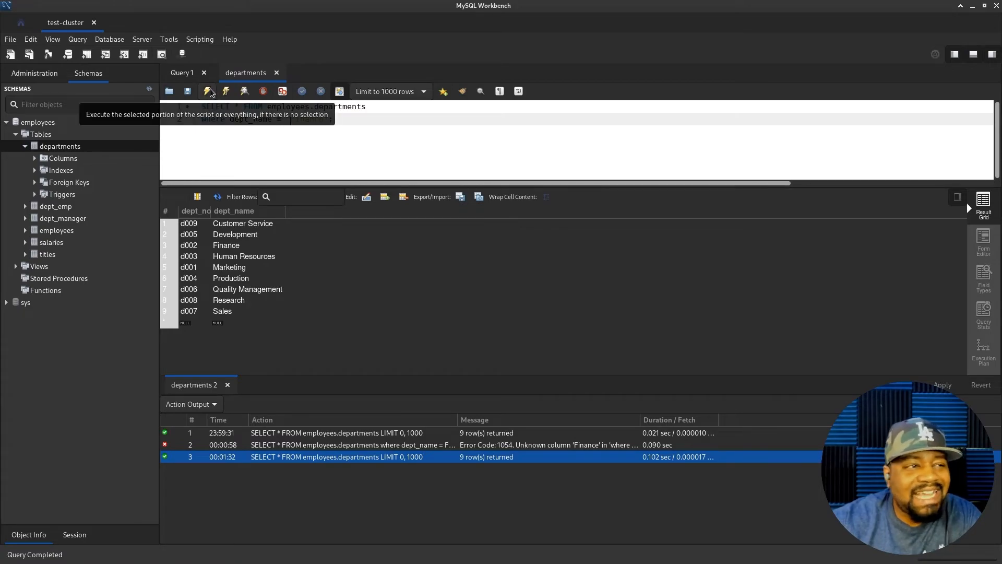
pyautogui.click(208, 92)
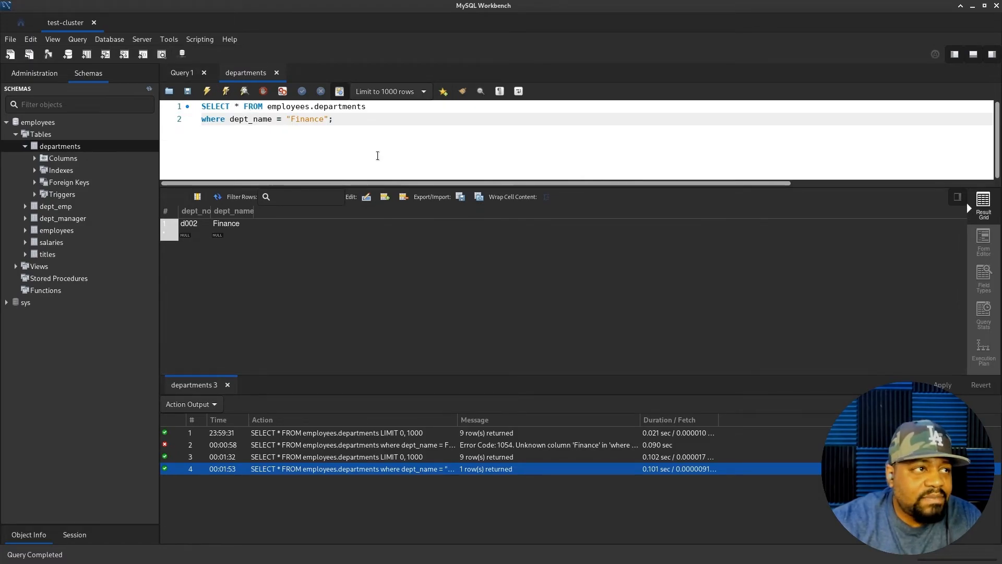
pyautogui.click(82, 42)
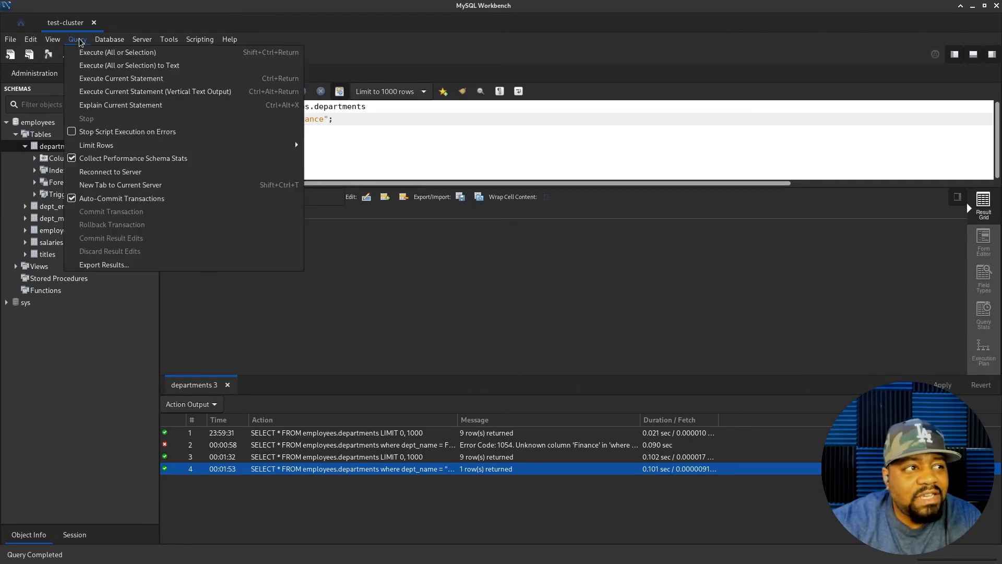
pyautogui.press('Left')
pyautogui.moveTo(84, 41)
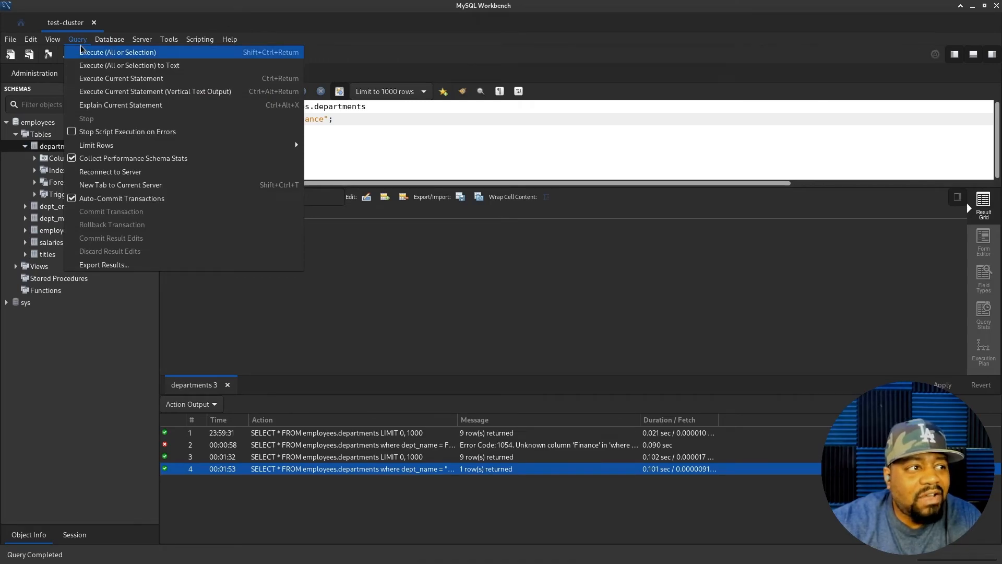
pyautogui.click(450, 156)
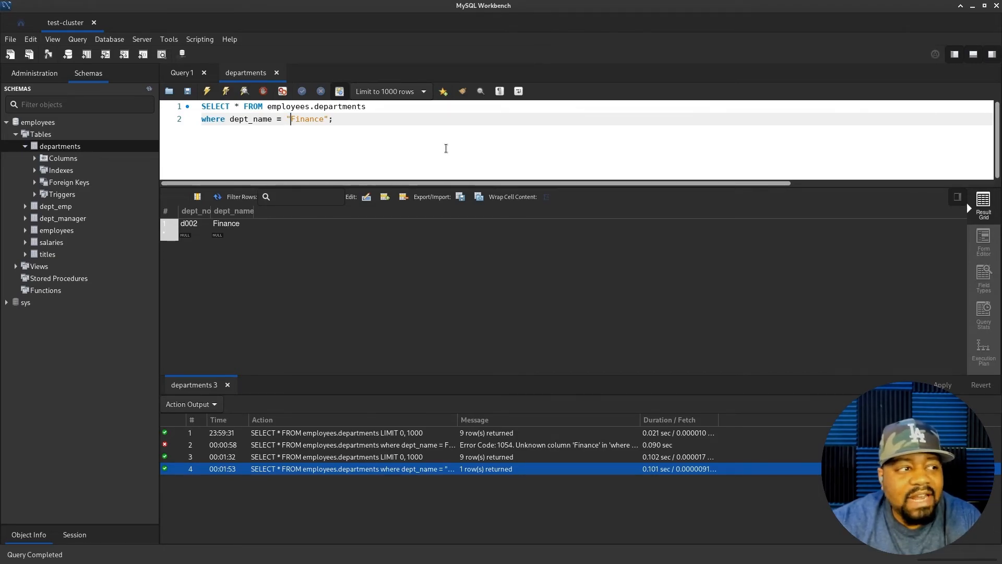
pyautogui.rightClick(45, 148)
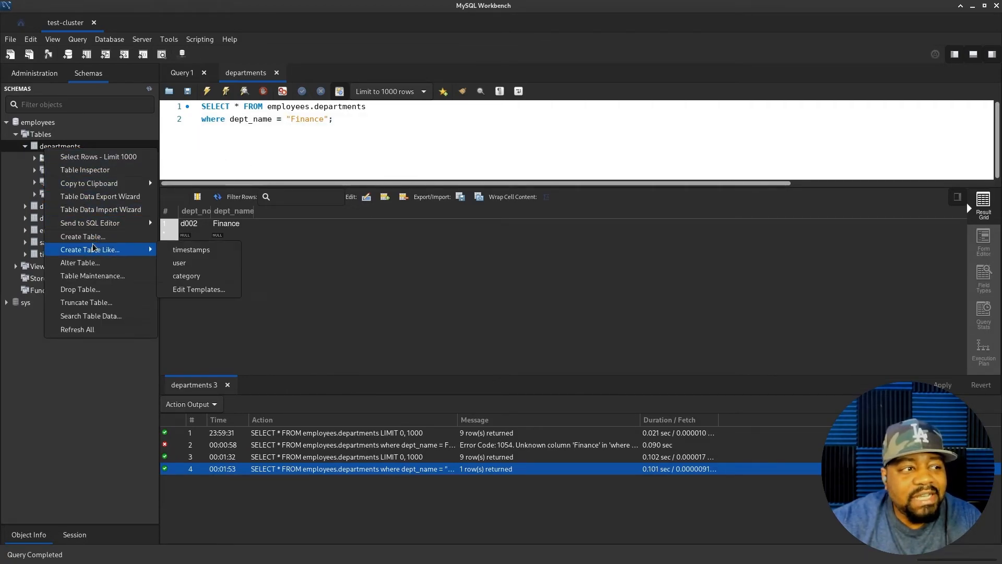
# - View the Tables group's context menu and dismiss it without choosing an action
pyautogui.press('Escape')
pyautogui.rightClick(38, 137)
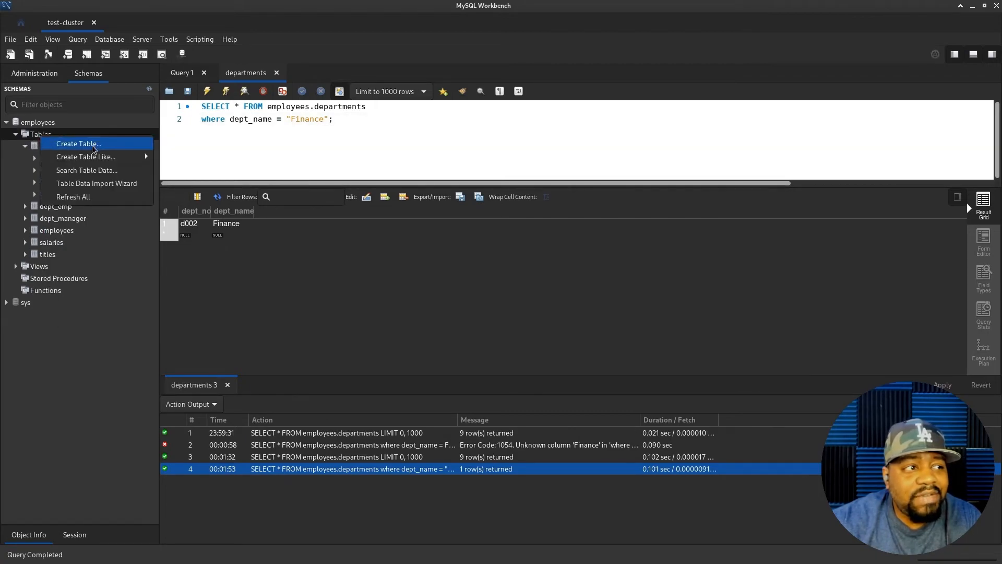
pyautogui.moveTo(85, 156)
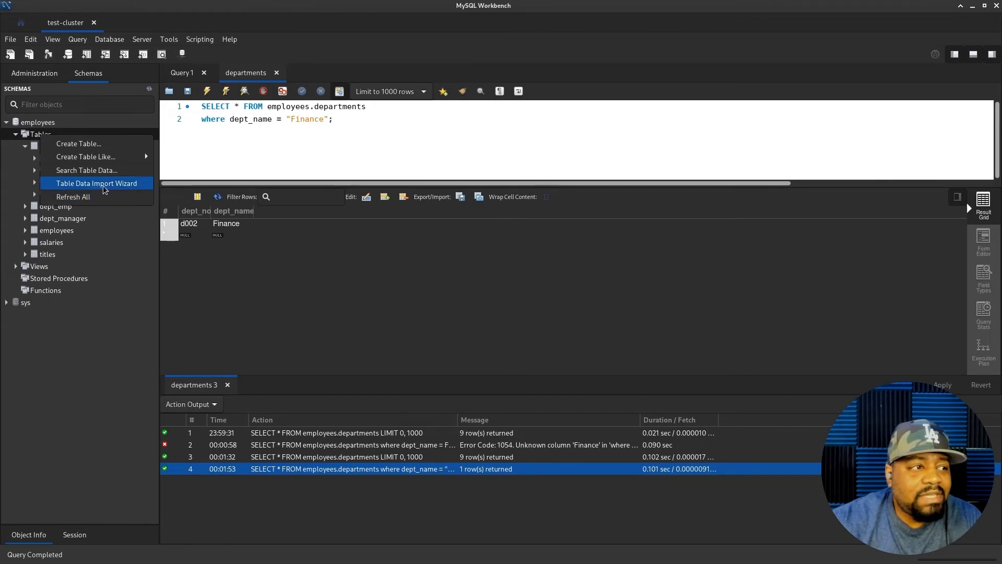
pyautogui.click(92, 385)
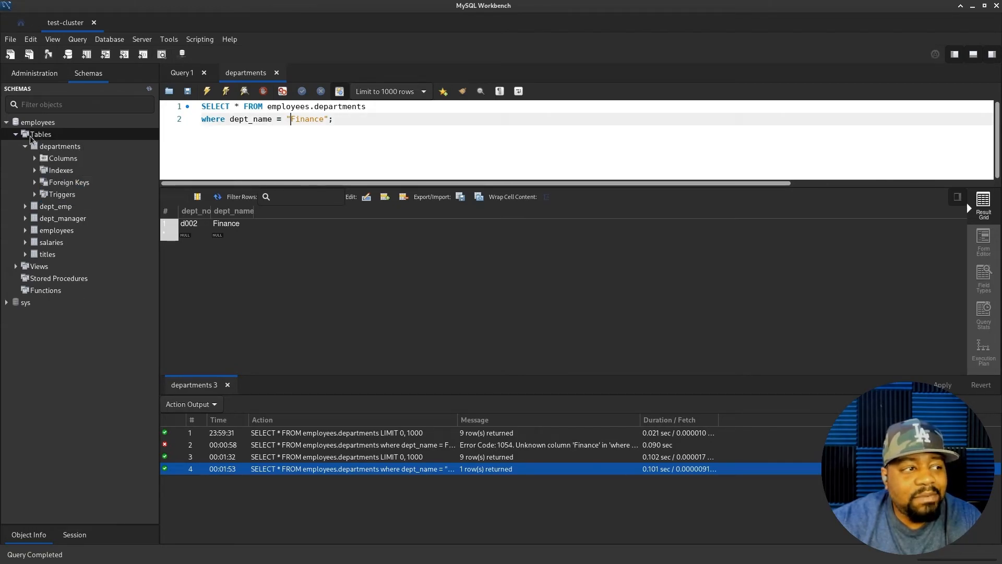
# - Collapse the departments table, the Tables group and the employees schema
pyautogui.click(25, 146)
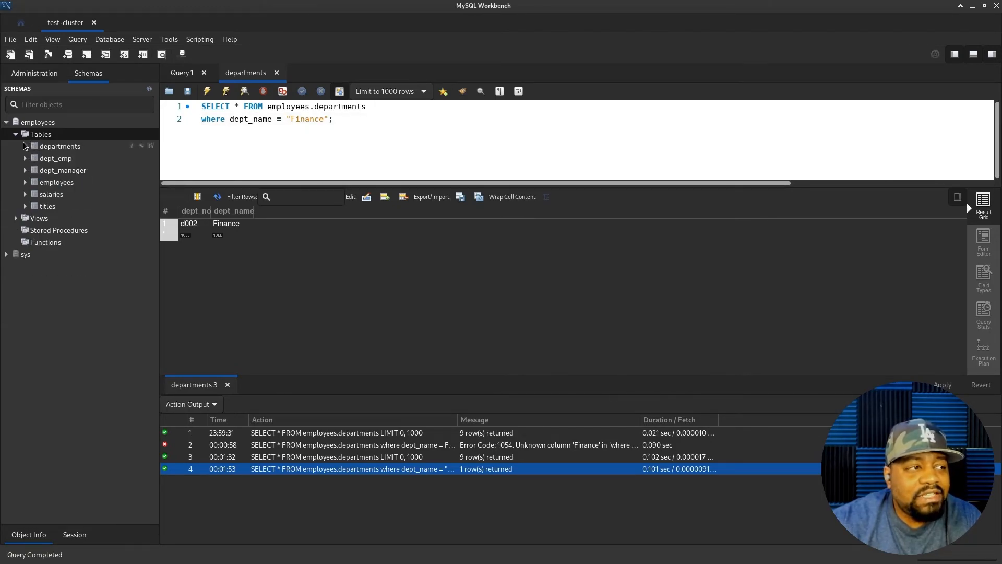
pyautogui.click(15, 134)
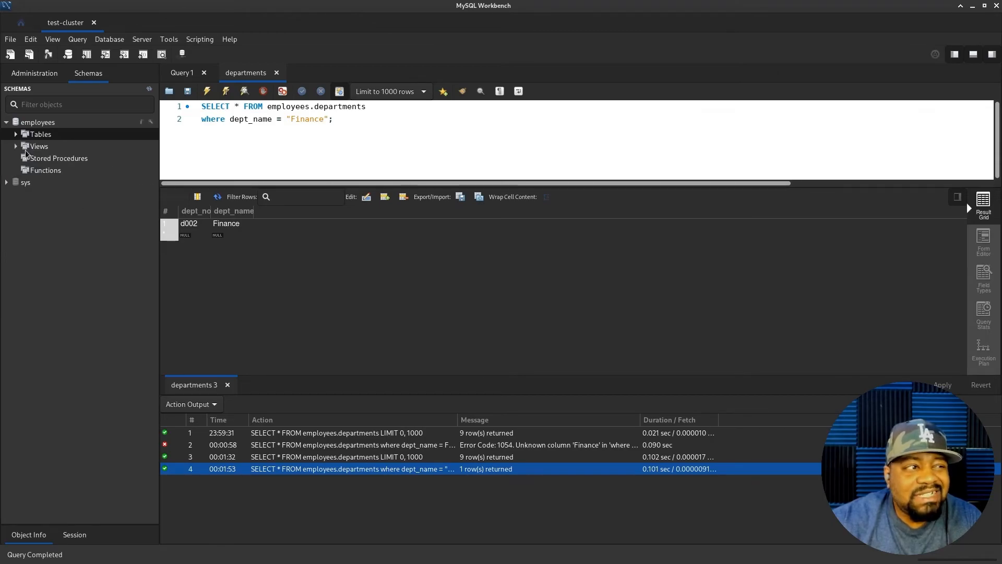
pyautogui.click(6, 122)
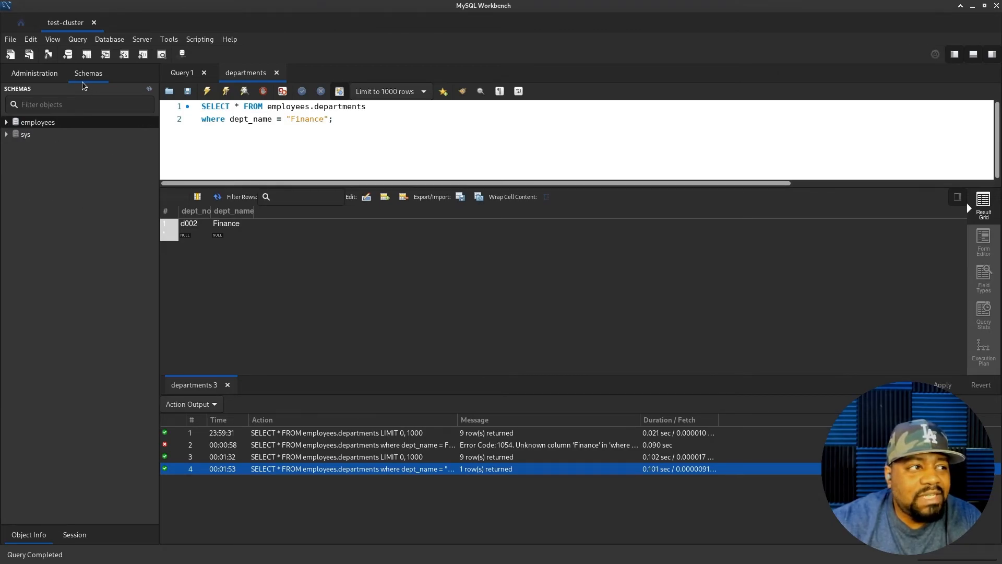
# - Visit Server Status, Client Connections, Users and Privileges, and Status and System Variables pages
pyautogui.click(44, 76)
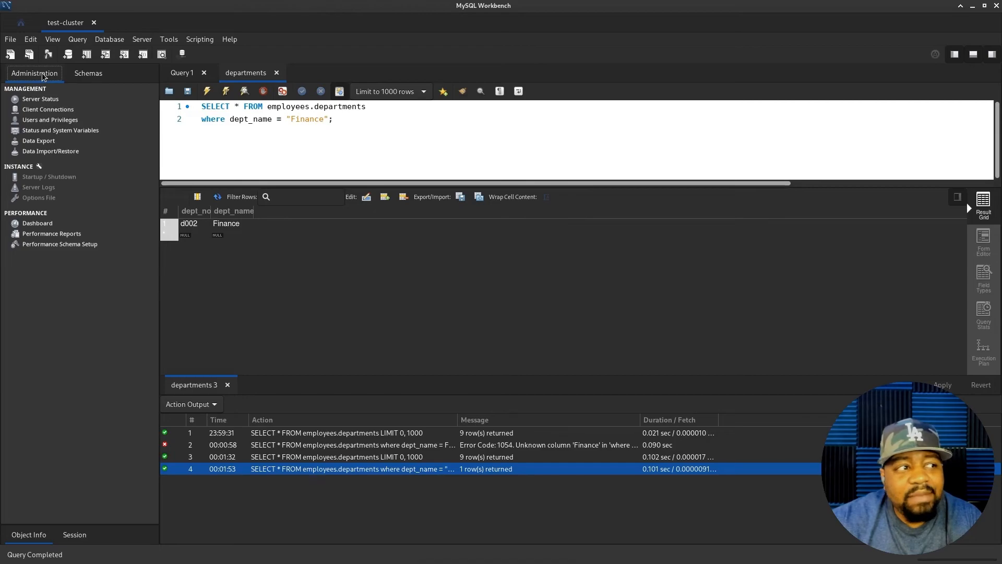
pyautogui.click(30, 102)
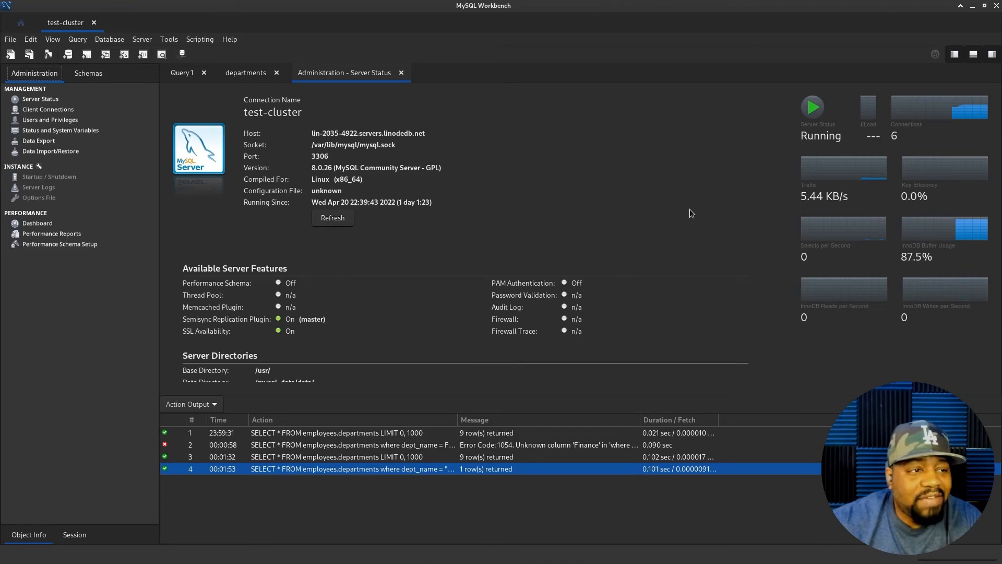
pyautogui.click(39, 111)
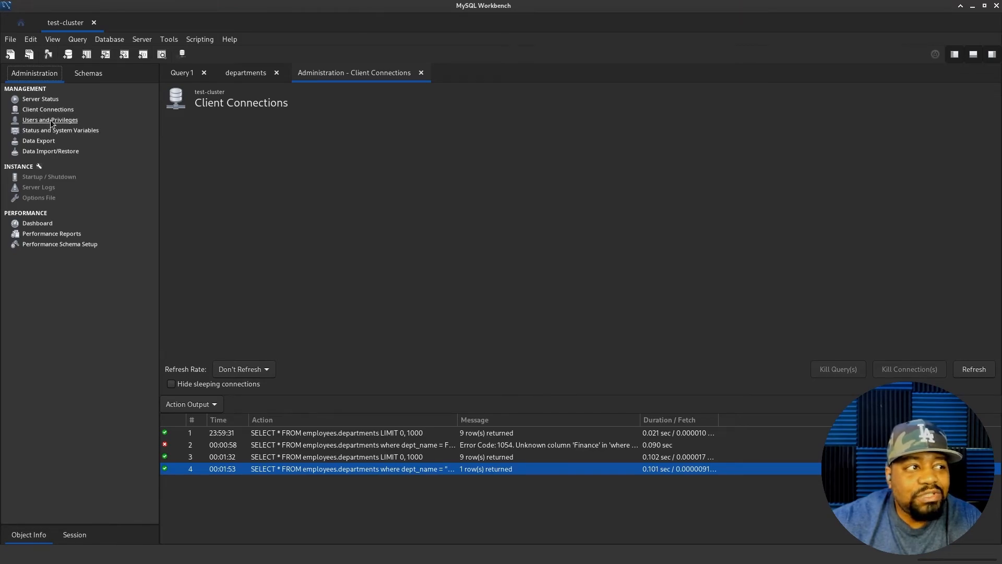
pyautogui.click(51, 121)
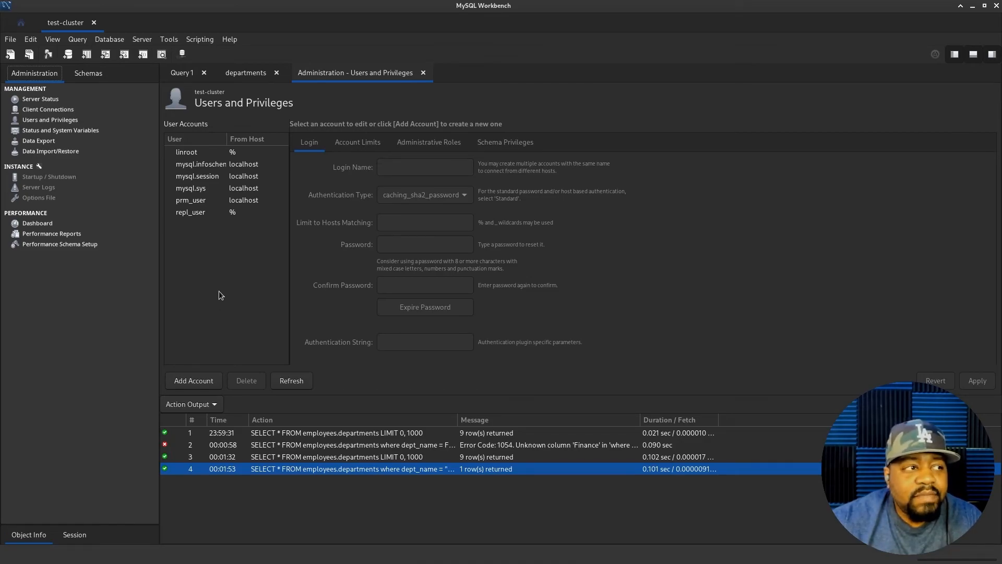
pyautogui.click(59, 129)
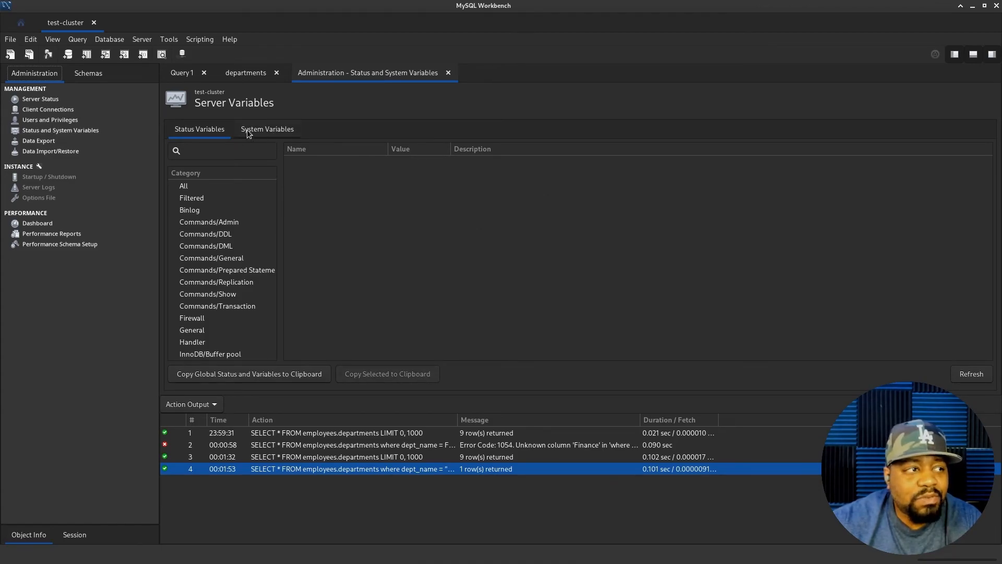
# - Browse export, import, dashboard and performance pages, then return to Server Status and Schemas
pyautogui.click(35, 142)
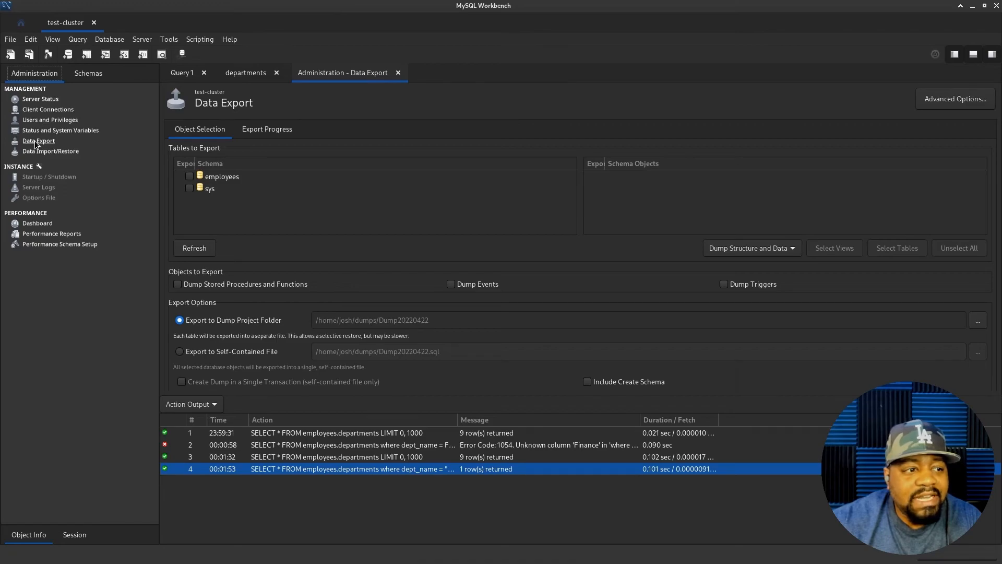
pyautogui.click(44, 152)
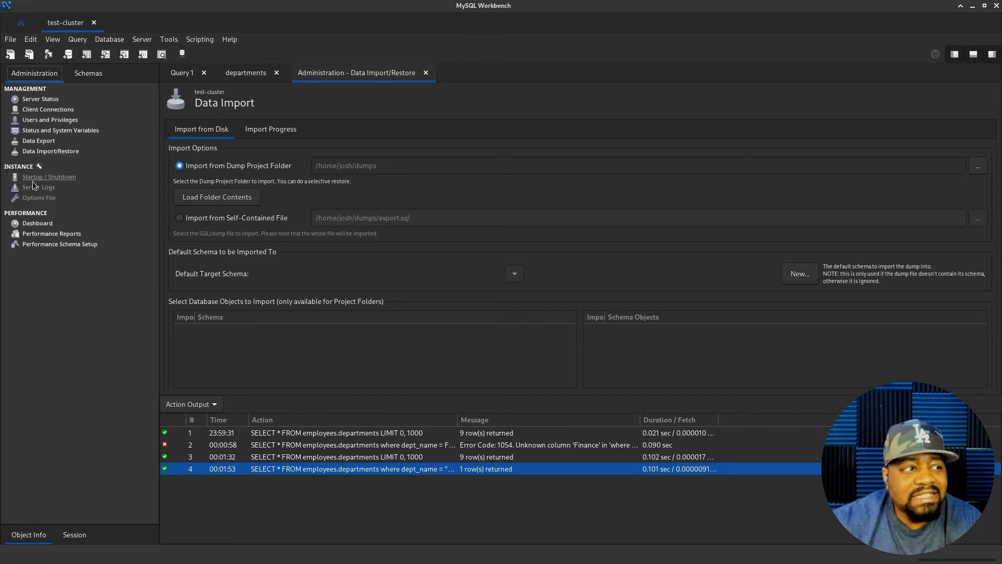
pyautogui.click(38, 223)
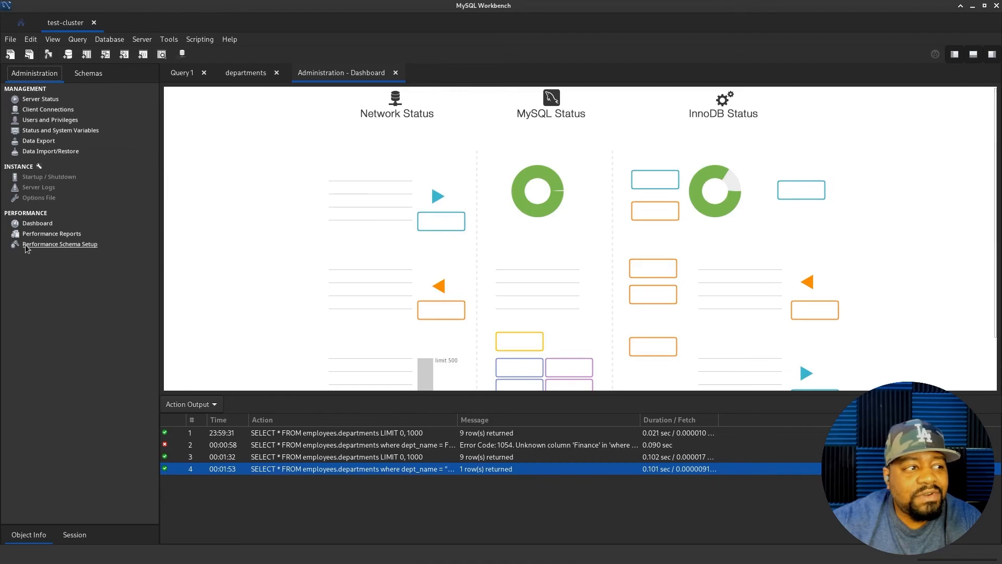
pyautogui.click(41, 234)
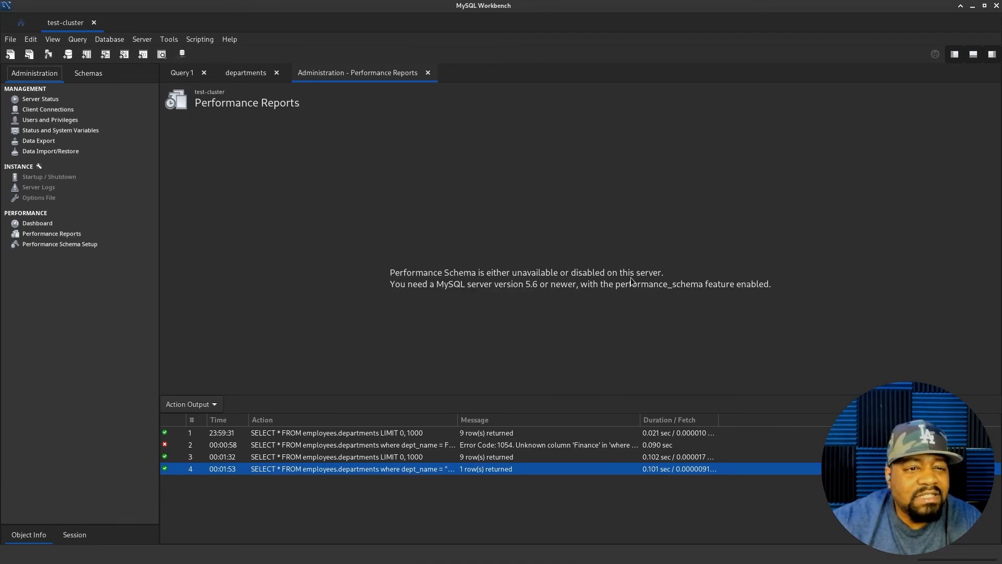
pyautogui.click(52, 245)
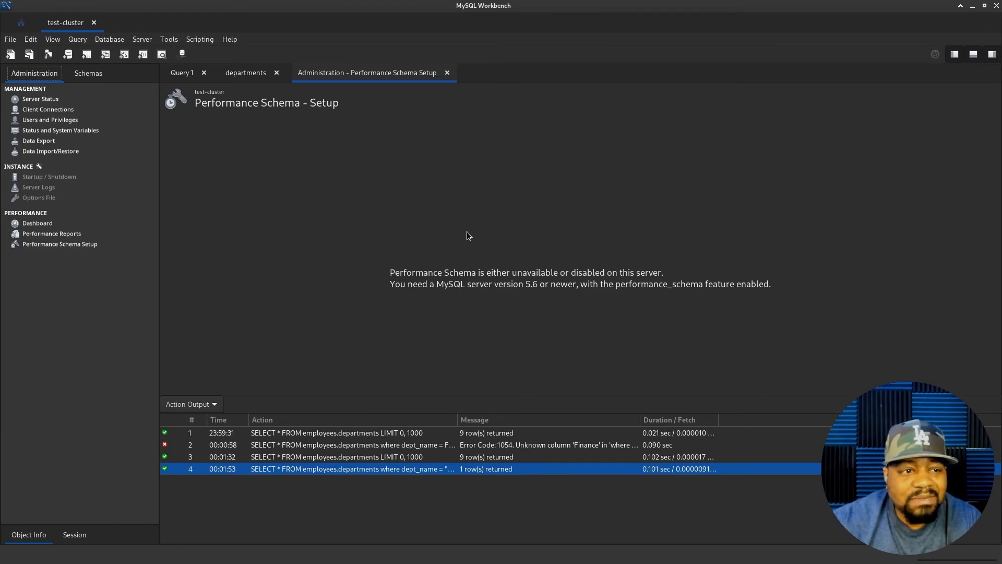
pyautogui.click(38, 100)
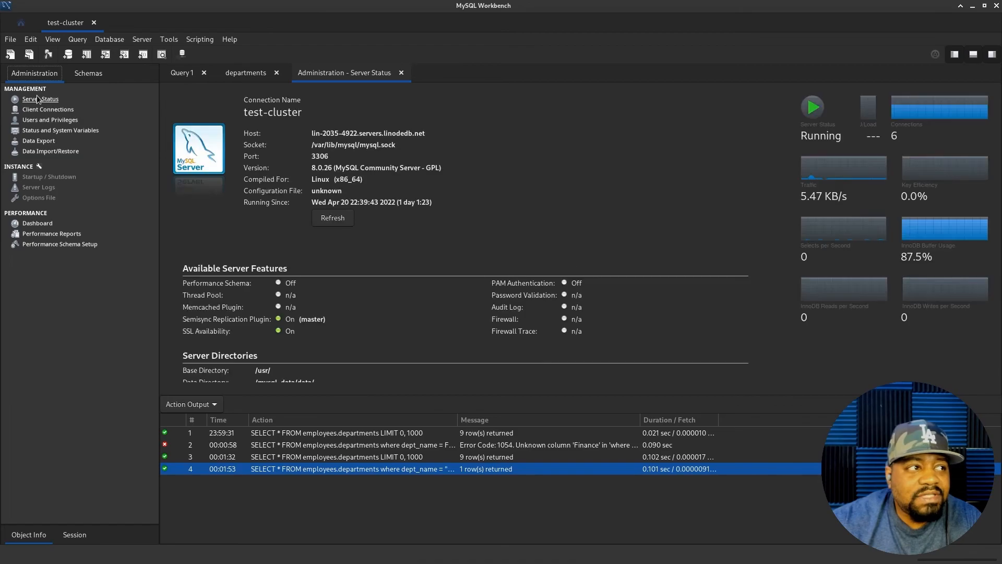
pyautogui.click(88, 73)
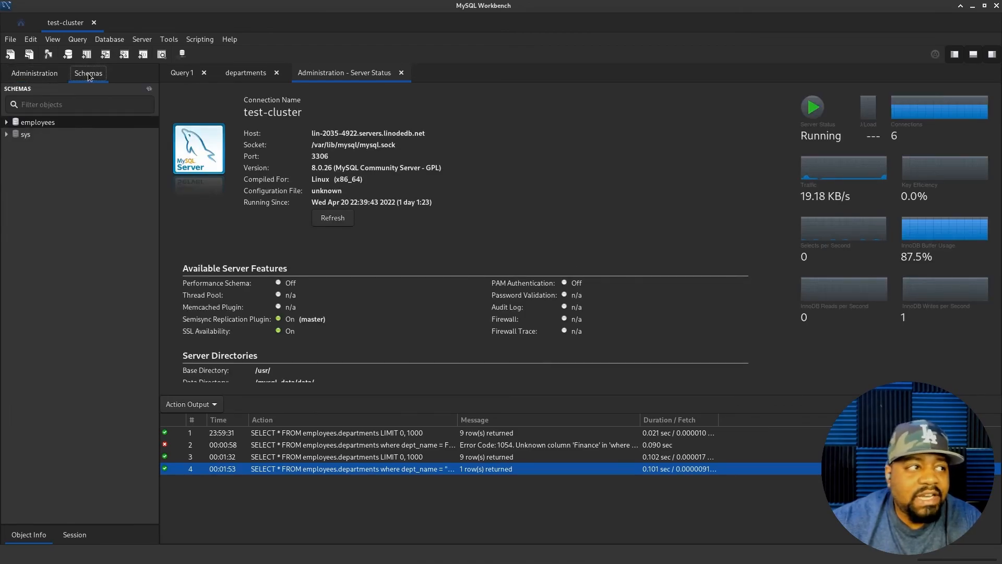